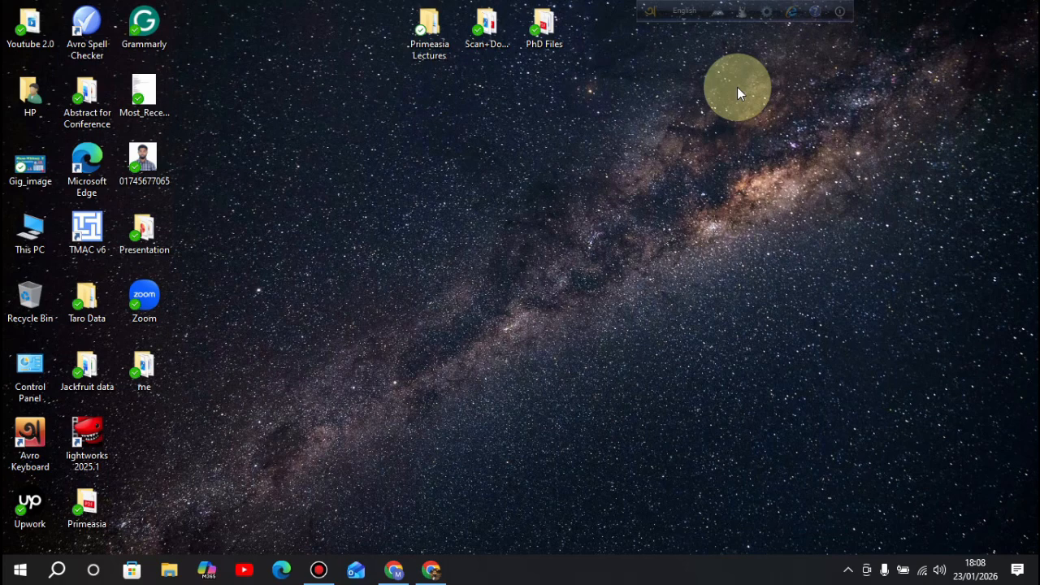
# - Switch to Chrome, search Google for "anaconda download" and open the Download Anaconda Distribution page
pyautogui.click(432, 569)
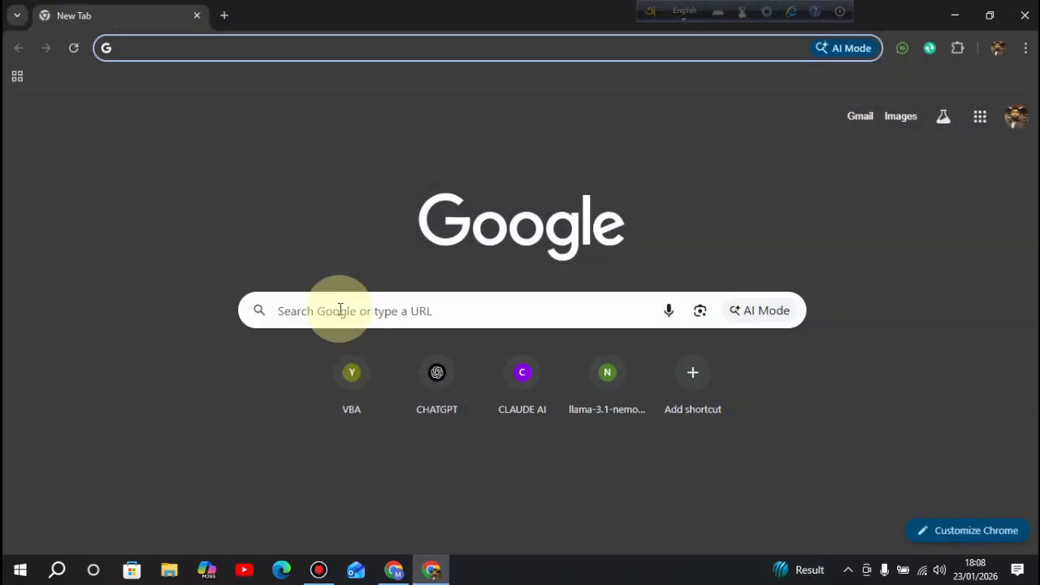
pyautogui.click(341, 310)
pyautogui.write('anaconda')
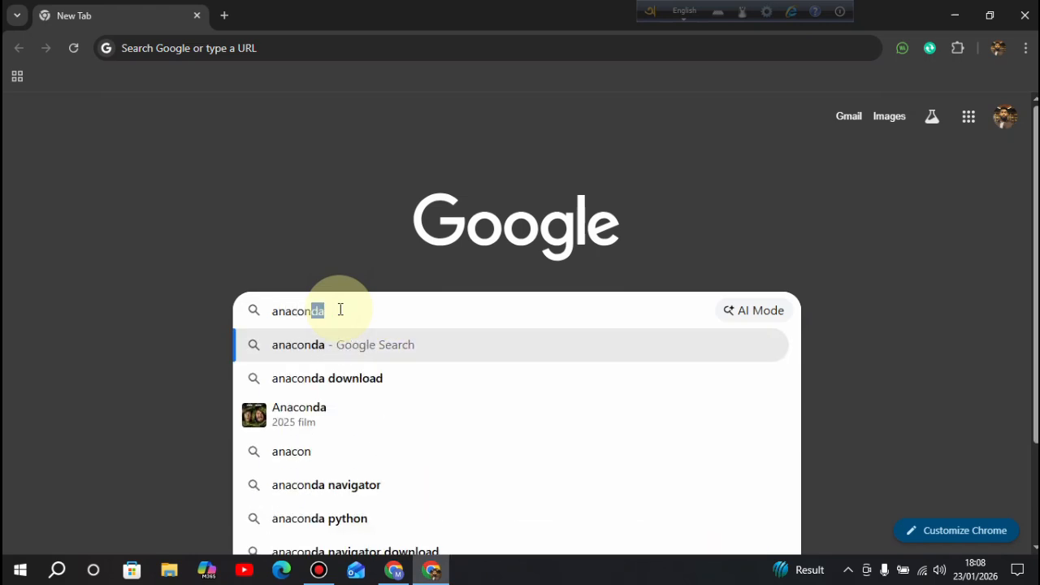
pyautogui.click(336, 376)
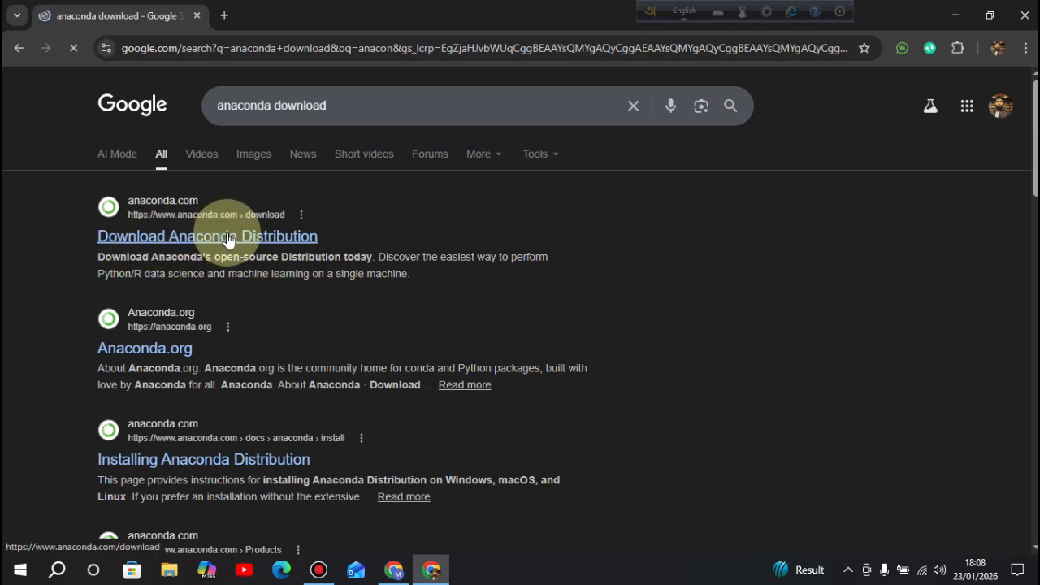
pyautogui.click(227, 236)
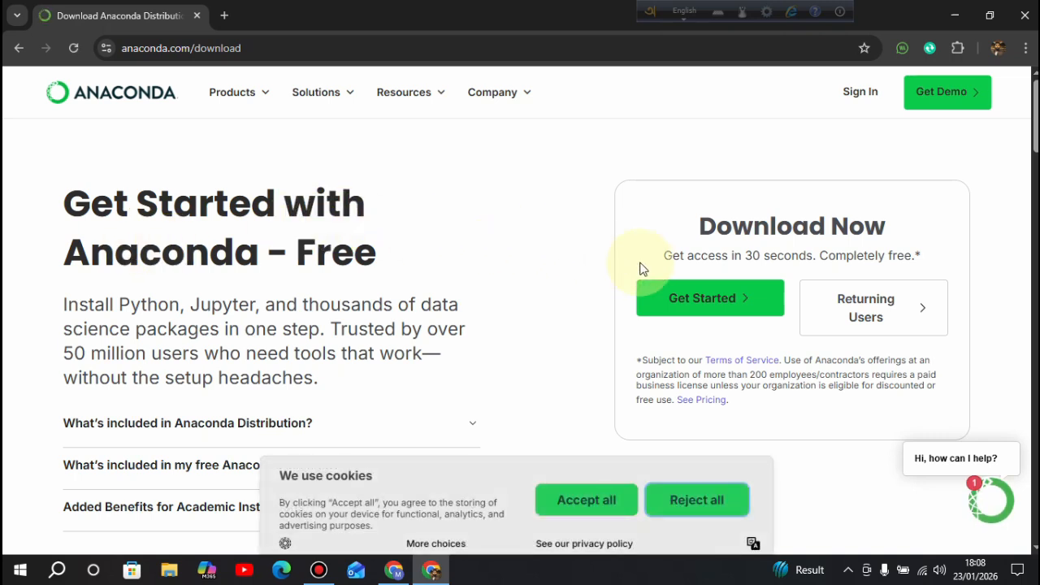
# - Get started with the free Anaconda download by signing up with the existing Google account and allowing access
pyautogui.click(712, 306)
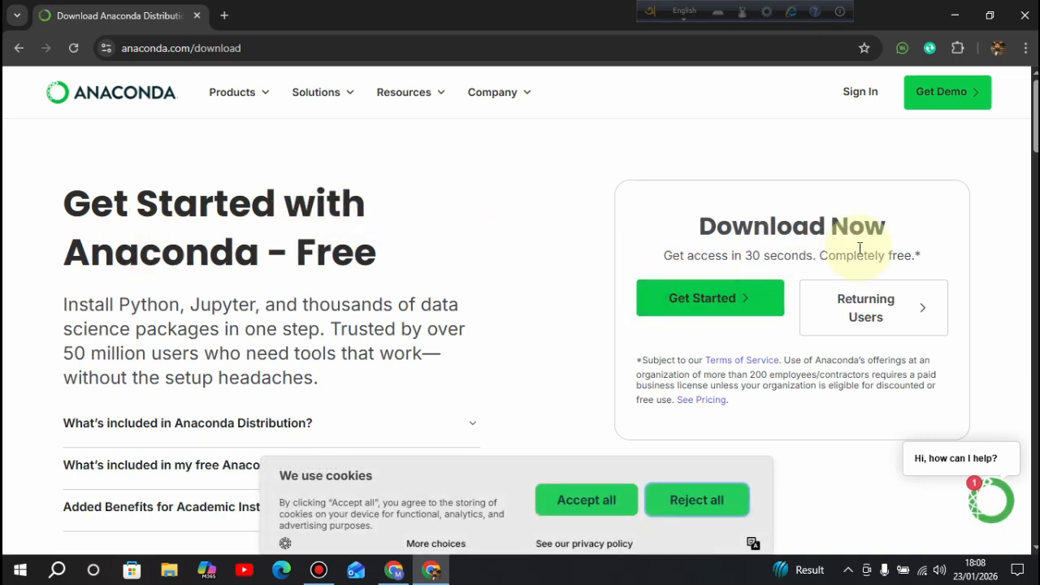
pyautogui.scroll(-1, 705, 300)
pyautogui.scroll(1, 710, 307)
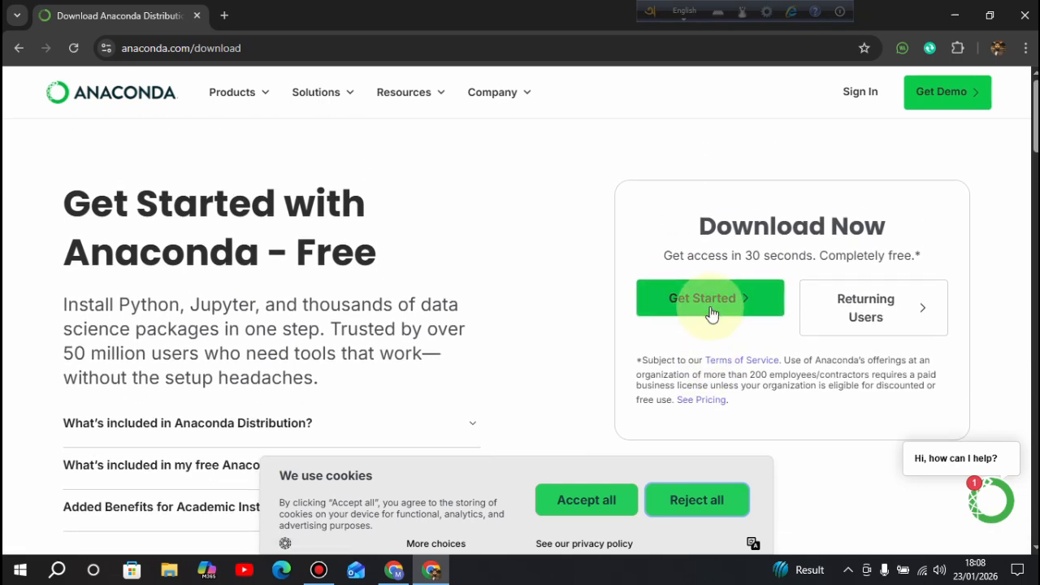
pyautogui.click(711, 309)
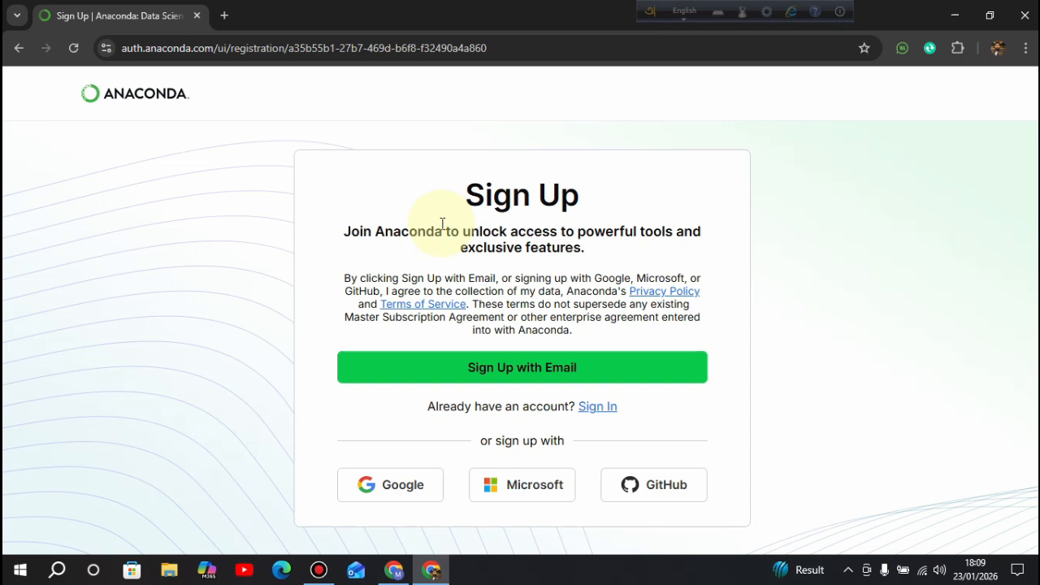
pyautogui.click(386, 491)
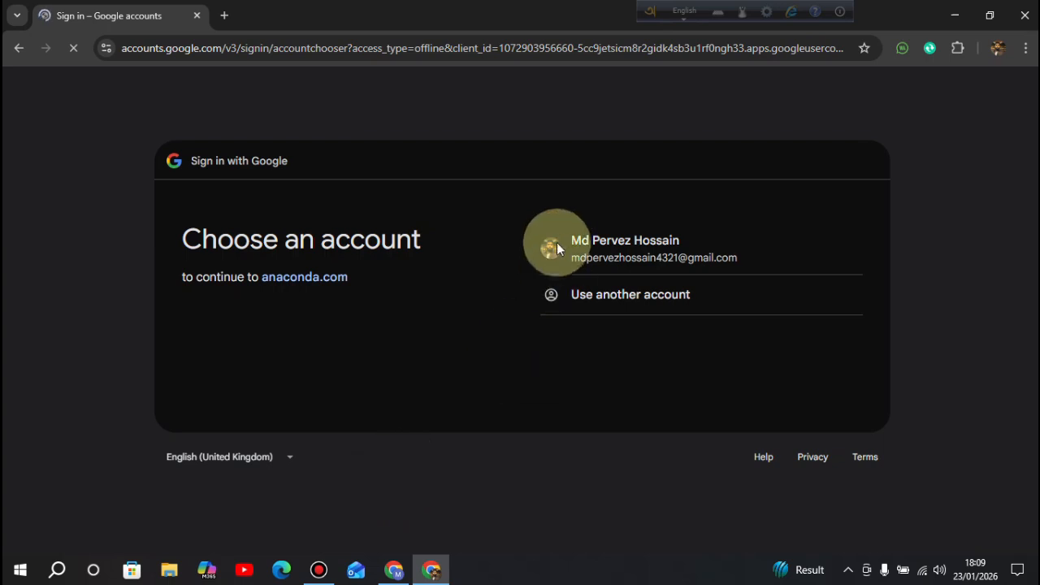
pyautogui.click(626, 250)
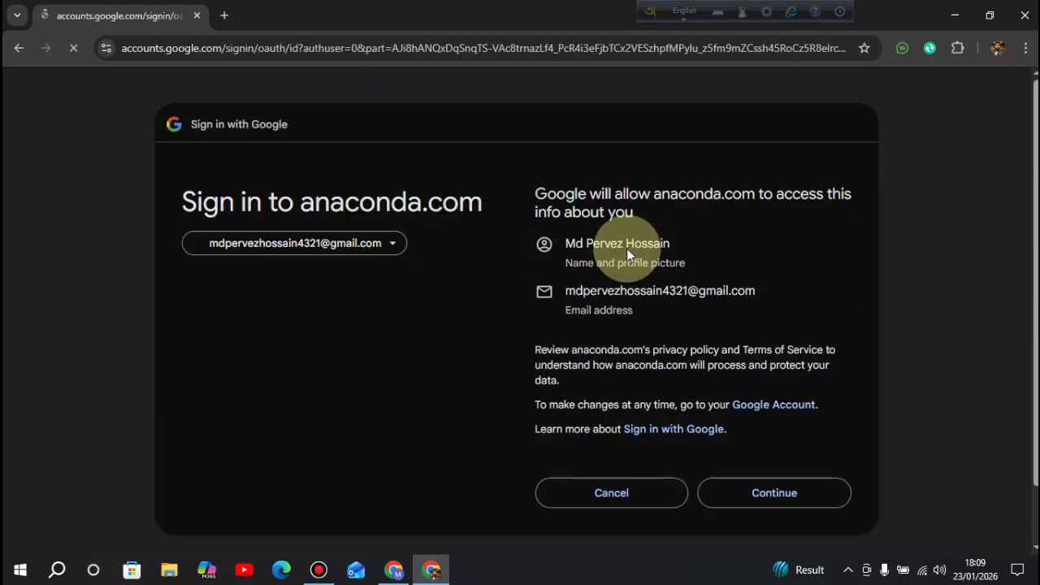
pyautogui.click(754, 502)
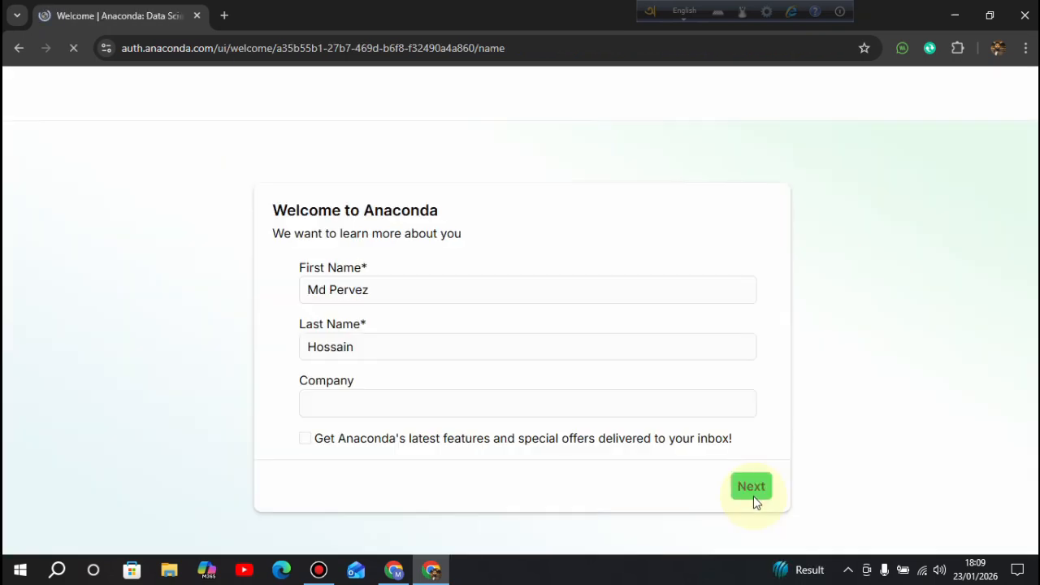
# - Complete the welcome form with company "Self", opt in to Anaconda's features and offers e-mails, and submit it
pyautogui.click(378, 290)
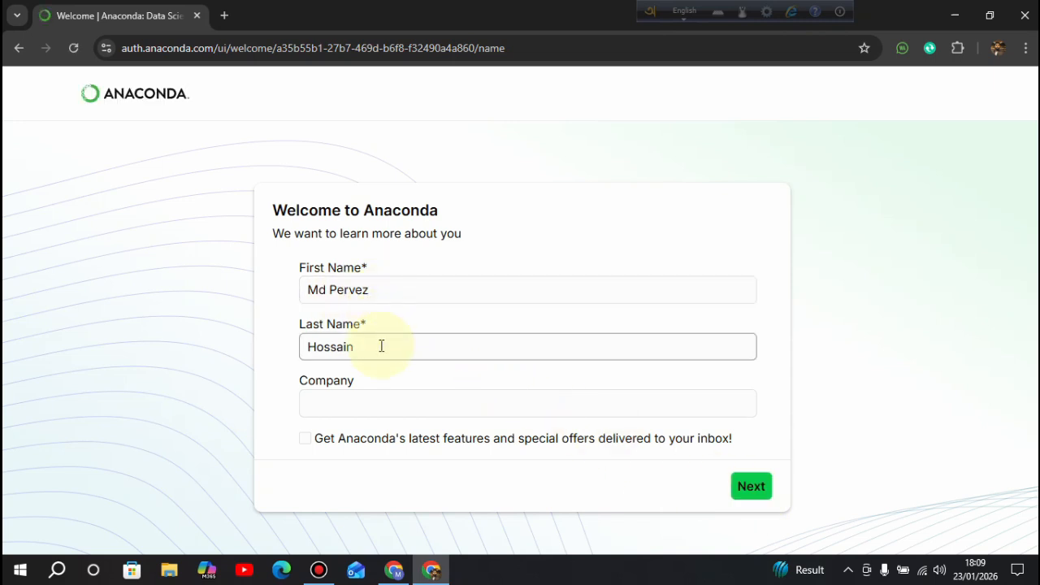
pyautogui.click(372, 403)
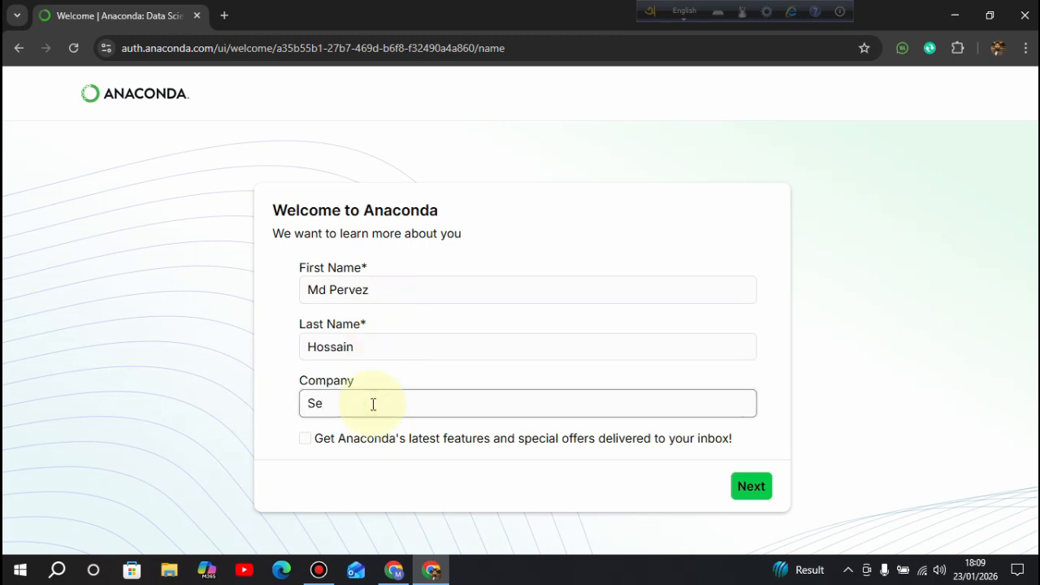
pyautogui.click(307, 439)
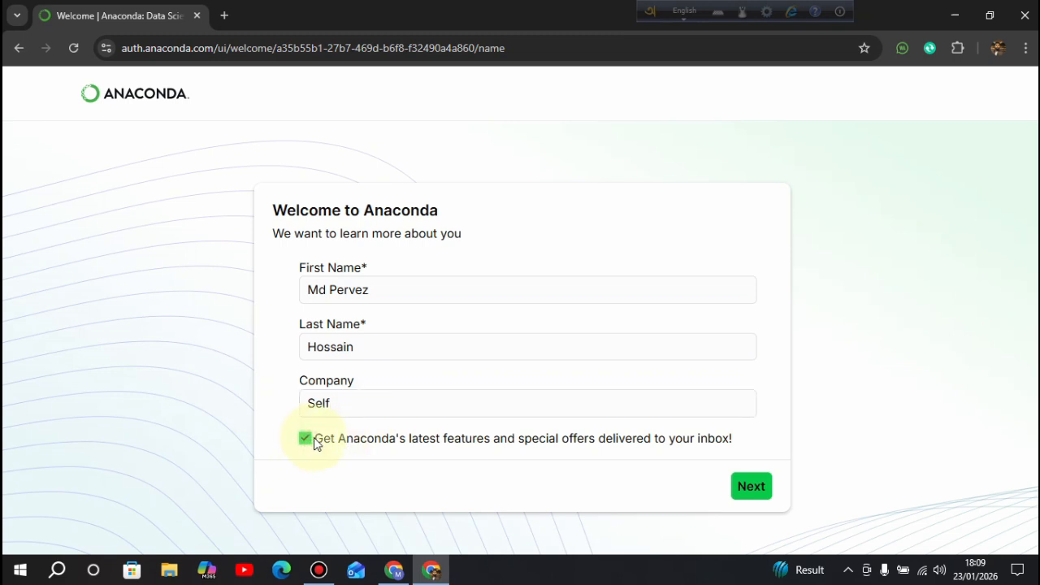
pyautogui.click(752, 490)
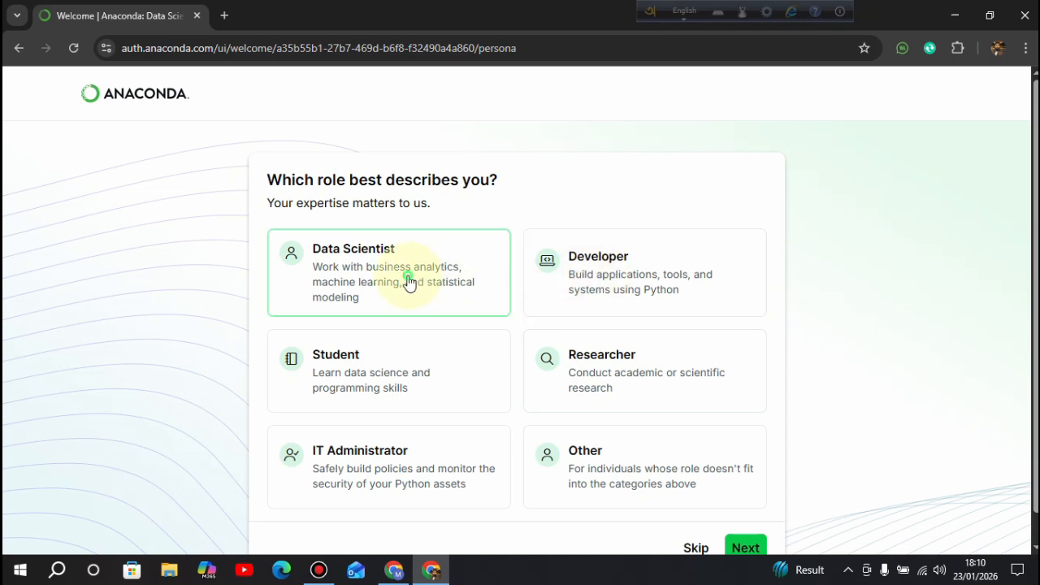
# - Choose Data Scientist as the role that best describes you and continue
pyautogui.click(480, 300)
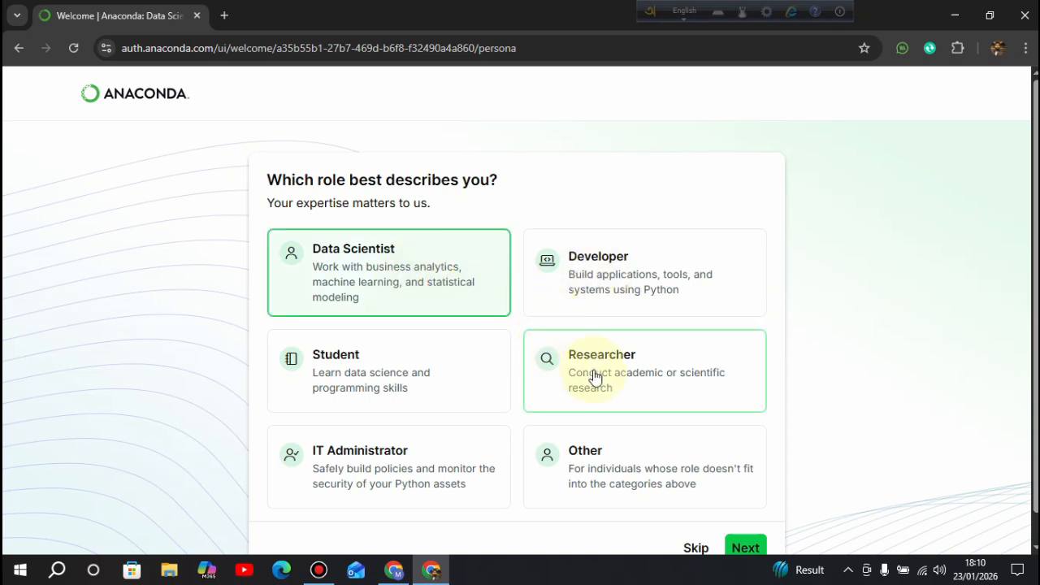
pyautogui.scroll(-1, 588, 393)
pyautogui.scroll(-1, 588, 393)
pyautogui.click(739, 518)
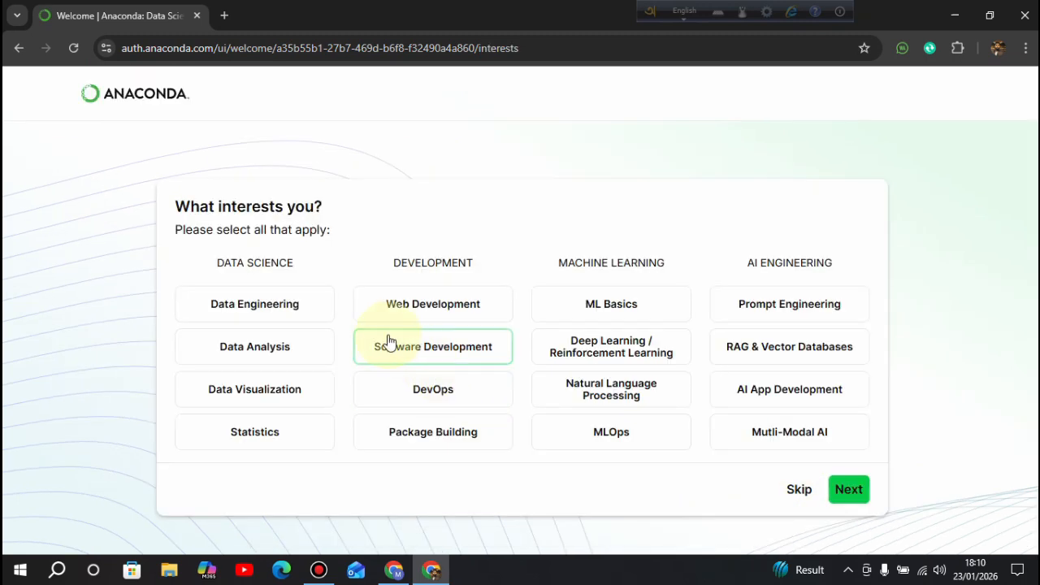
# - Select ML Basics, Data Analysis, Data Visualization and Statistics as interests and continue
pyautogui.click(621, 314)
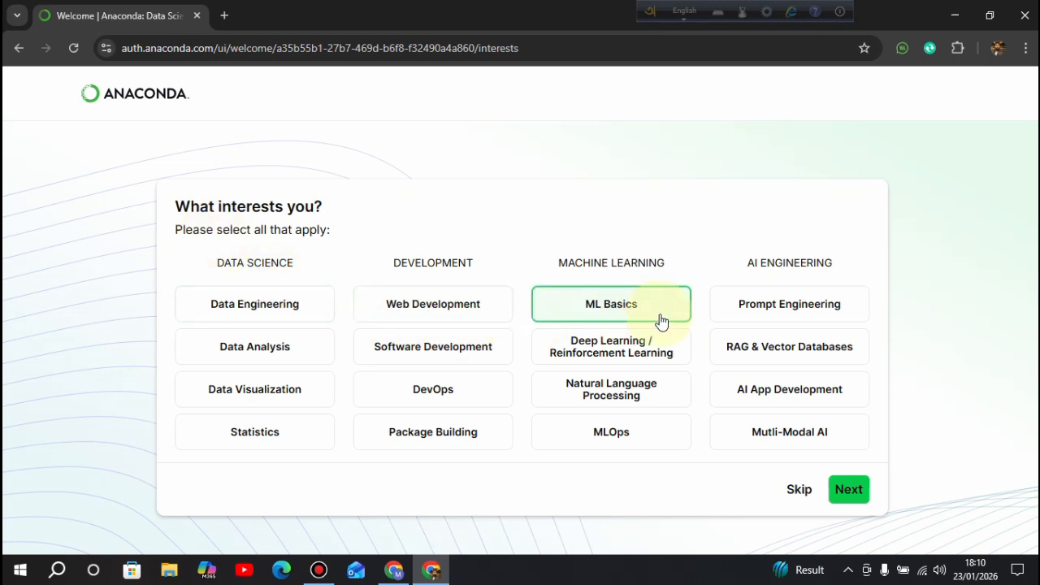
pyautogui.click(271, 354)
pyautogui.click(286, 394)
pyautogui.click(281, 434)
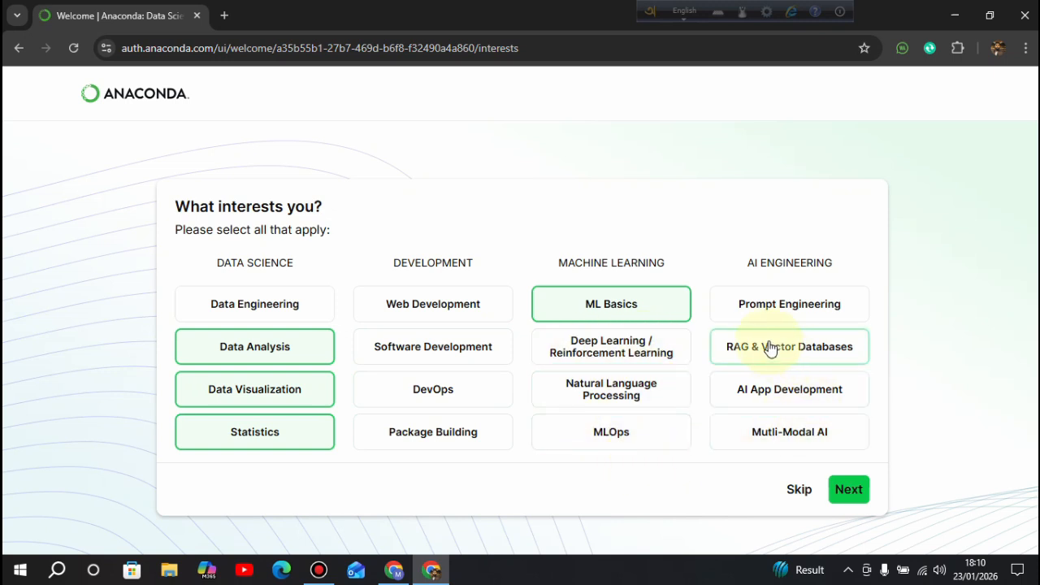
pyautogui.click(857, 494)
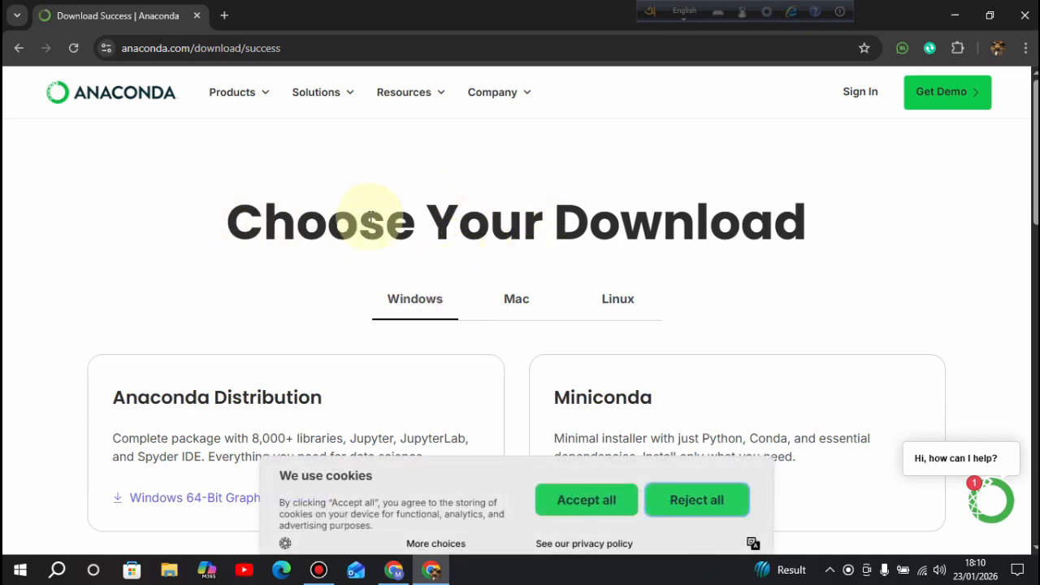
# - Review the installers offered for Mac and Linux, accepting all cookies on the download page
pyautogui.scroll(-2, 311, 269)
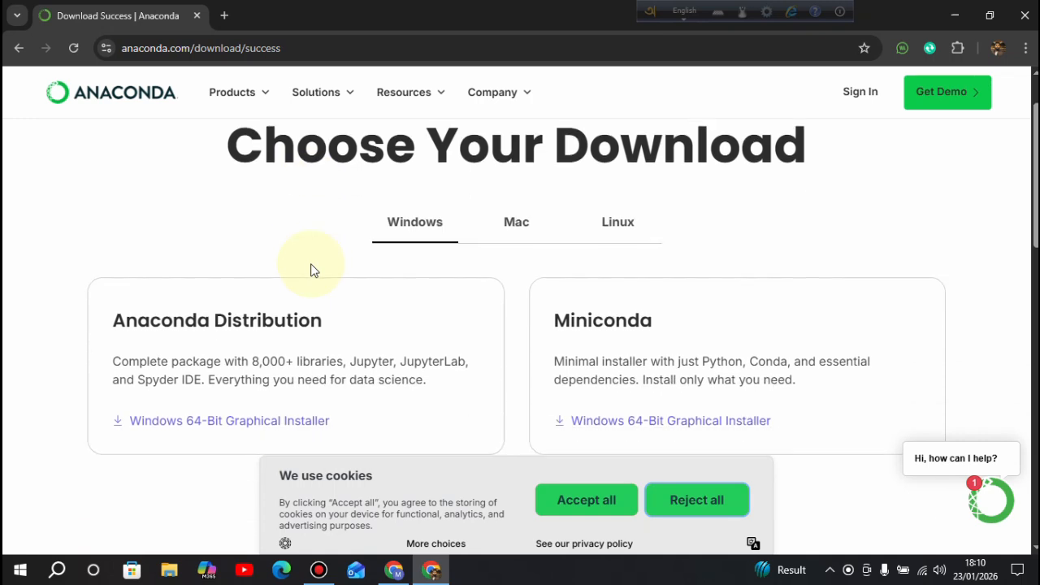
pyautogui.scroll(2, 311, 268)
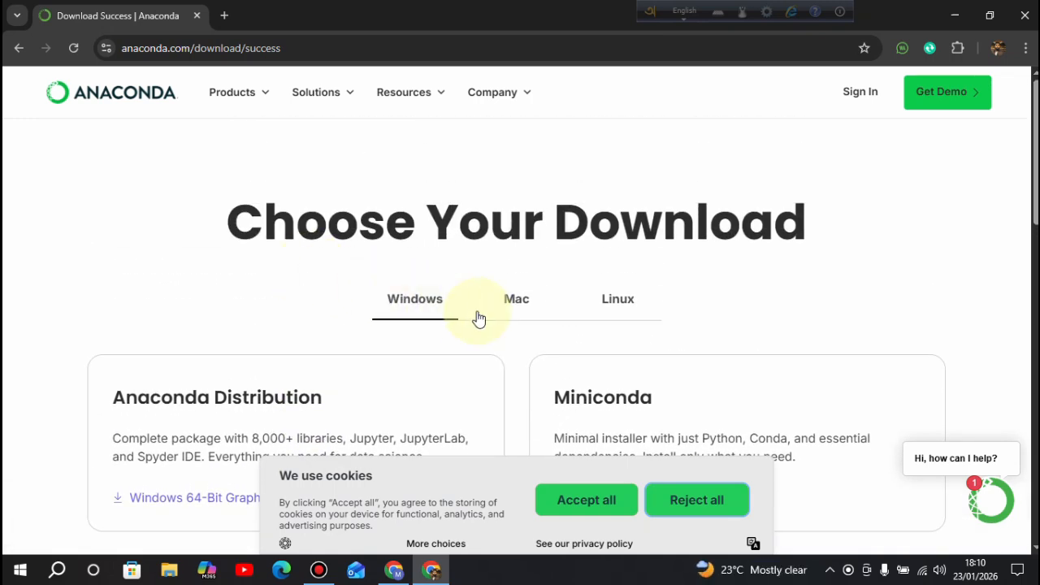
pyautogui.click(515, 306)
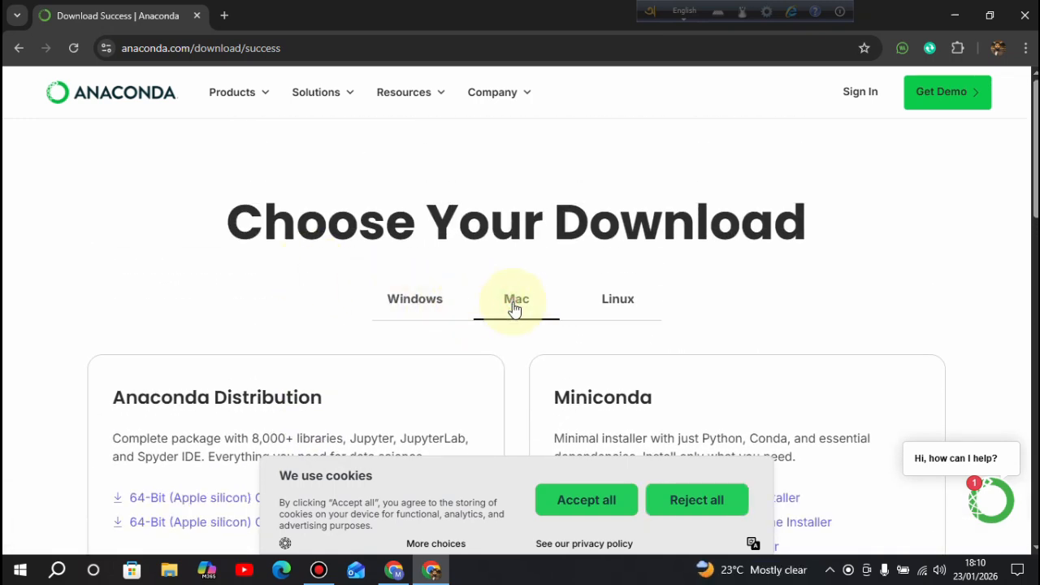
pyautogui.click(632, 306)
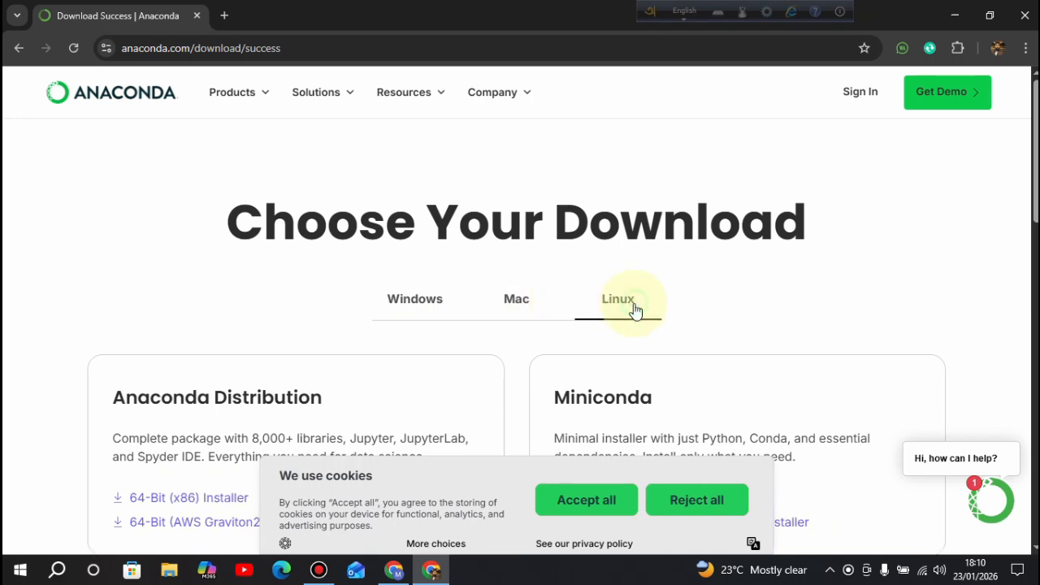
pyautogui.click(602, 502)
pyautogui.scroll(-1, 441, 387)
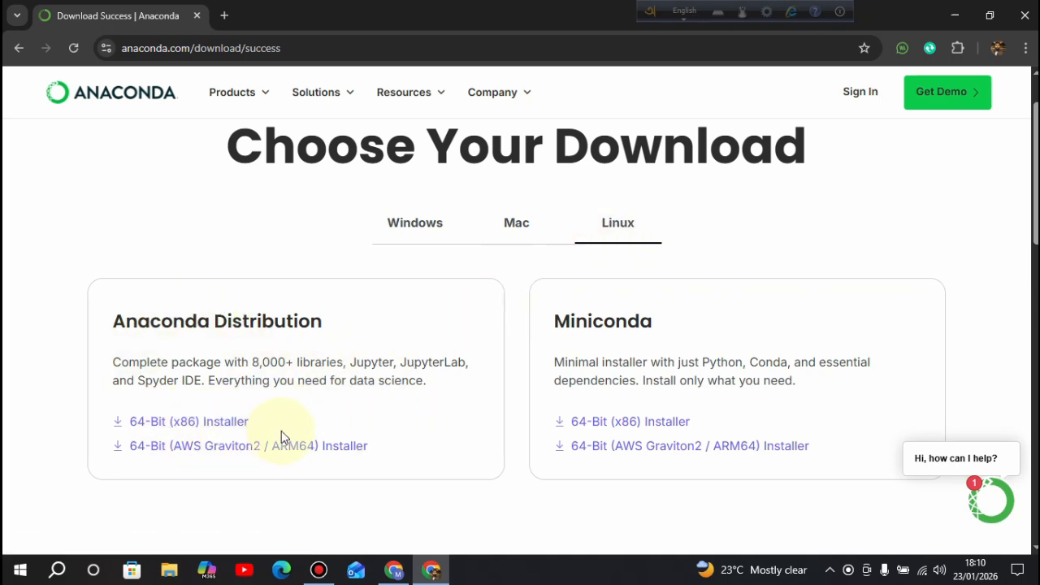
pyautogui.click(523, 234)
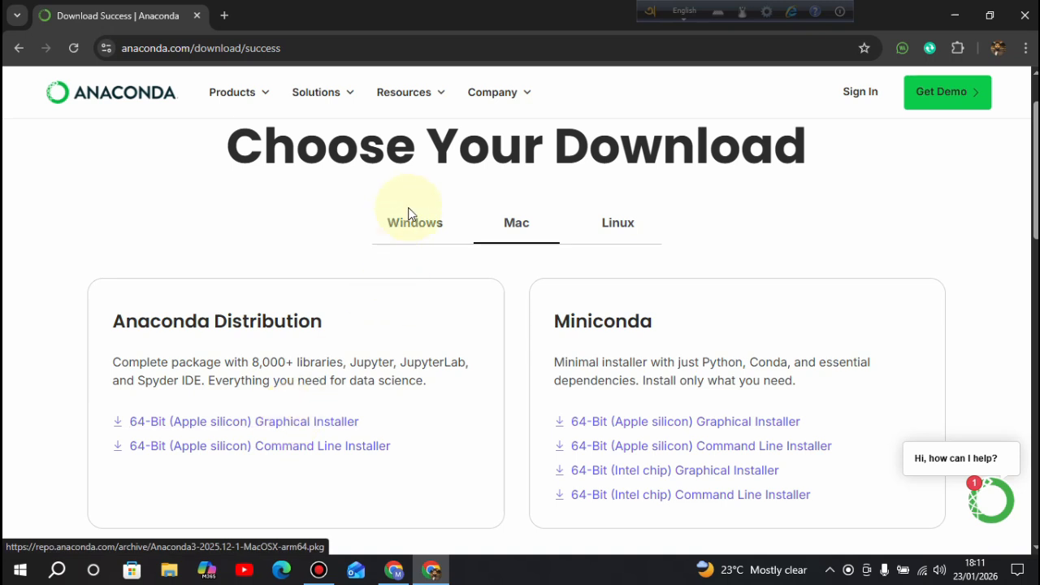
# - Download the Windows 64-Bit Graphical Installer of Anaconda Distribution and check the browser's downloads
pyautogui.click(410, 233)
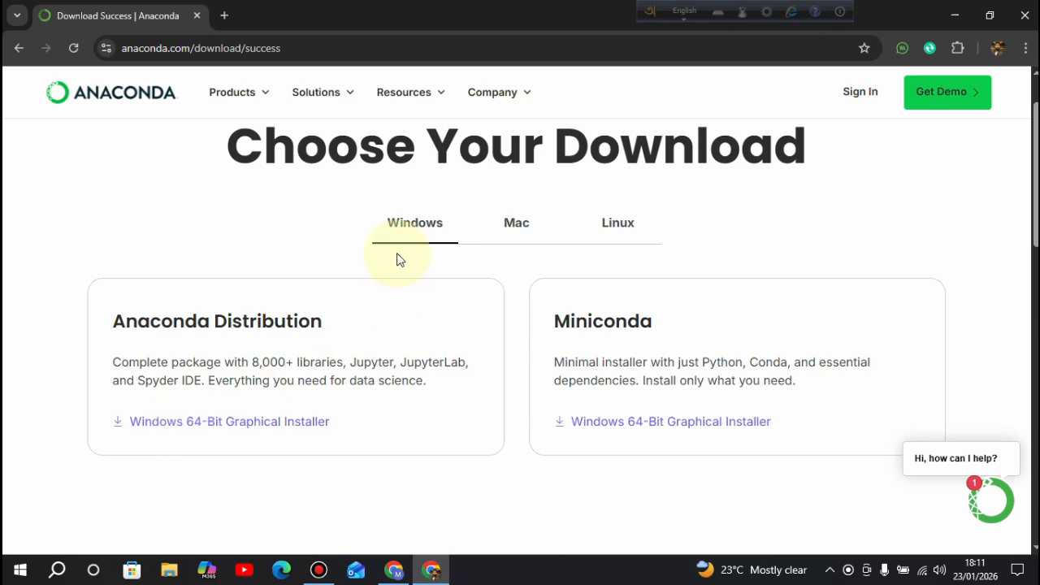
pyautogui.click(262, 422)
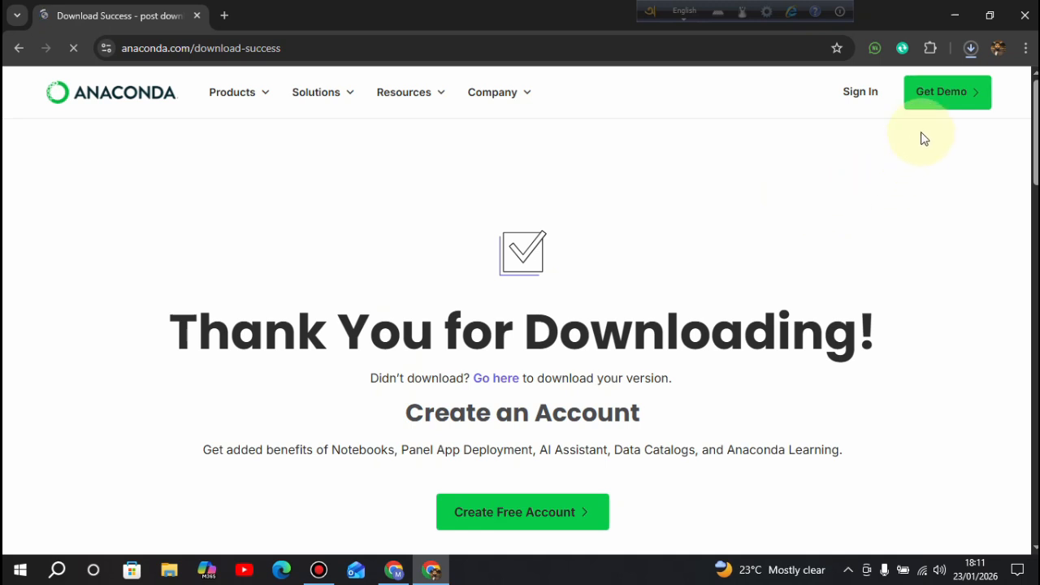
pyautogui.click(971, 50)
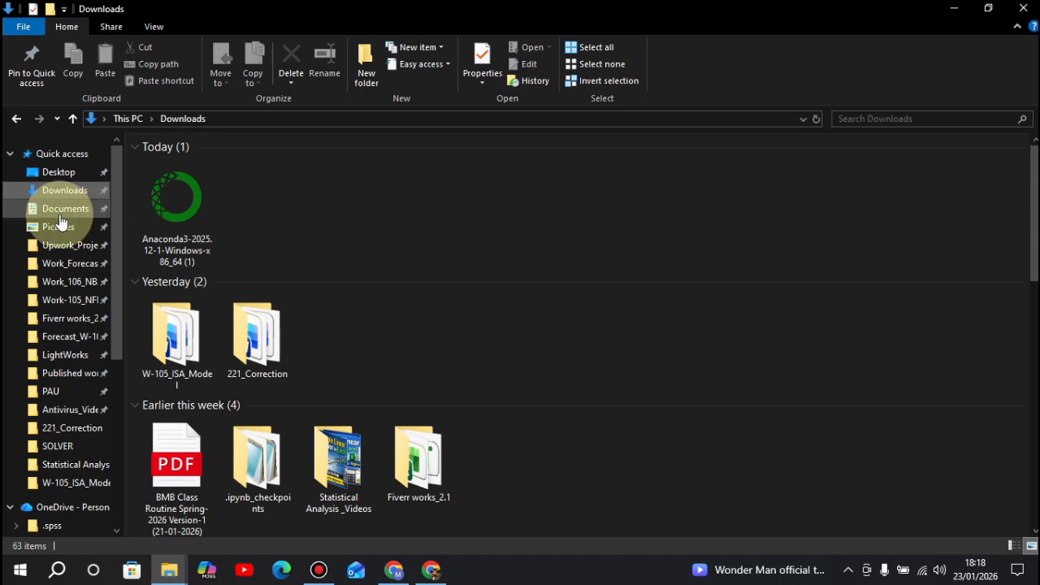
# - Launch the downloaded Anaconda3 installer from the Downloads folder and accept the license agreement
pyautogui.click(173, 202)
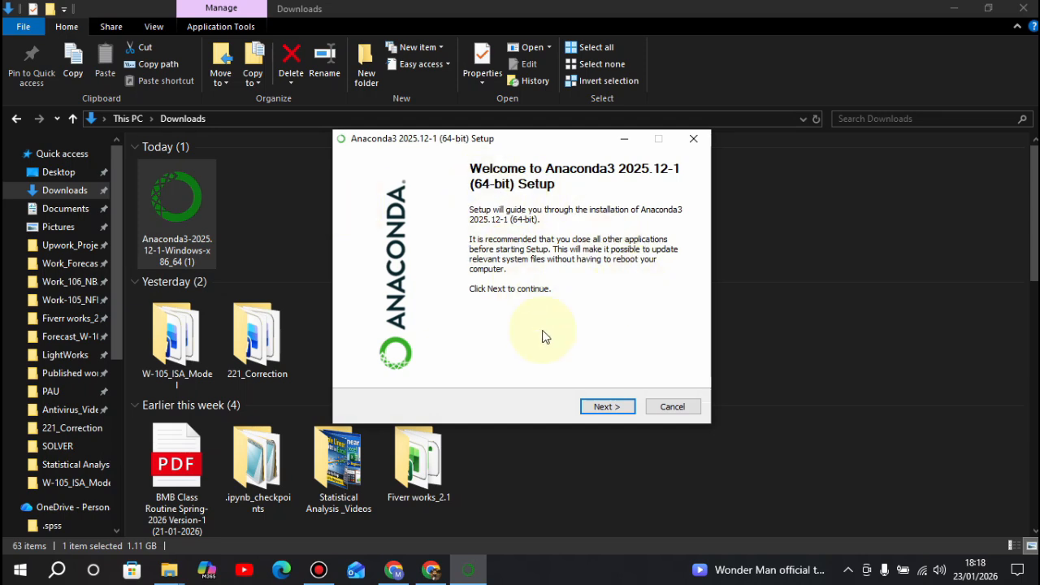
pyautogui.click(606, 410)
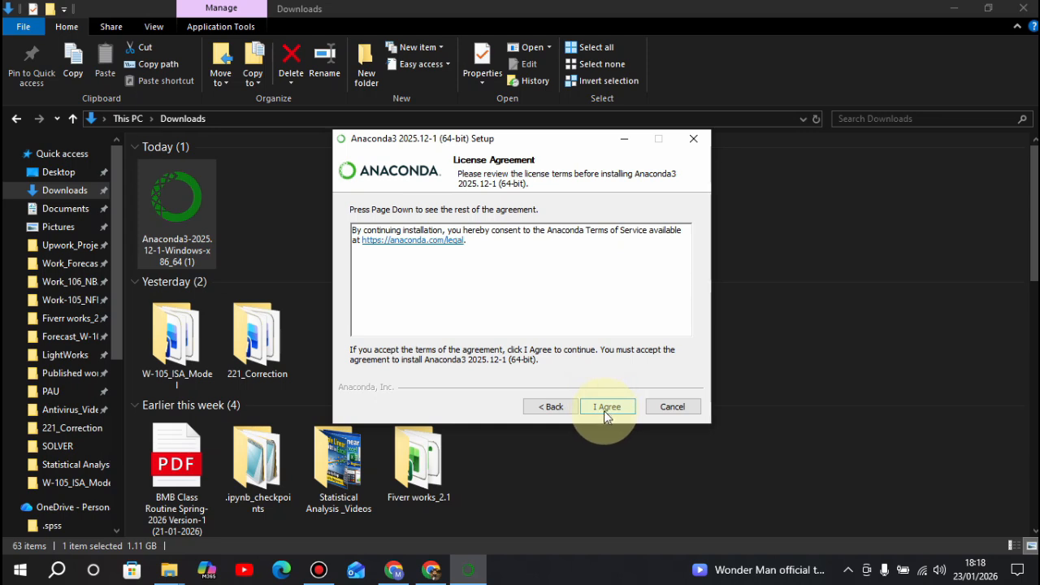
pyautogui.click(604, 410)
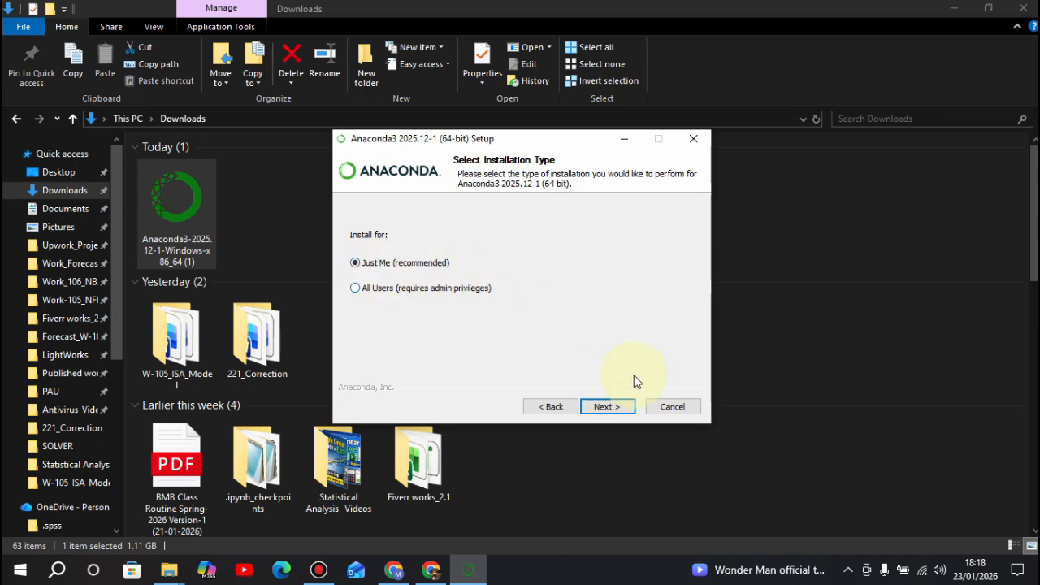
# - Set the installation type to Just Me and accept C:\Users\HP\anaconda3 as the destination folder
pyautogui.click(616, 410)
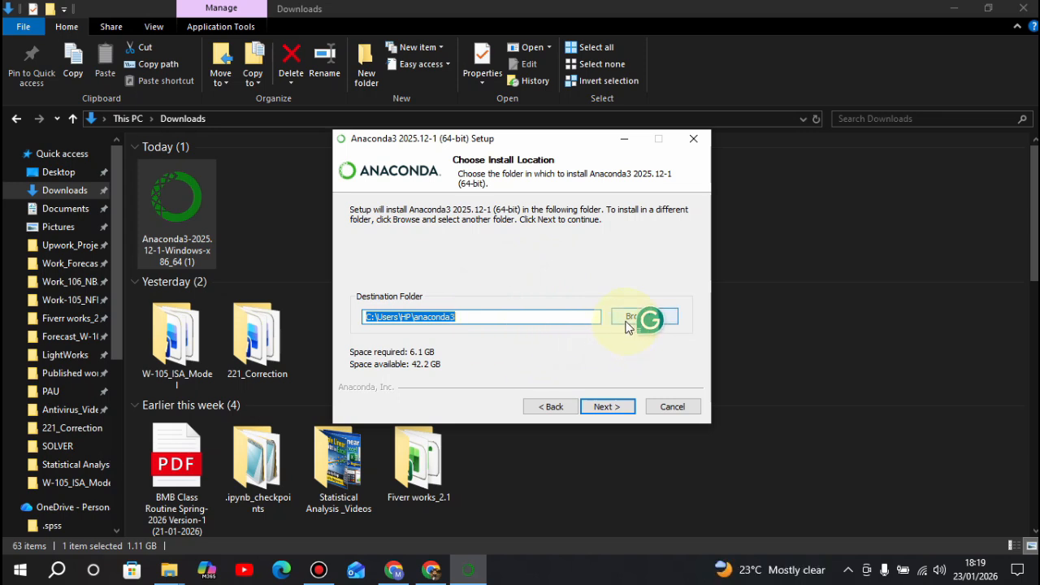
pyautogui.moveTo(654, 328); pyautogui.dragTo(833, 415)
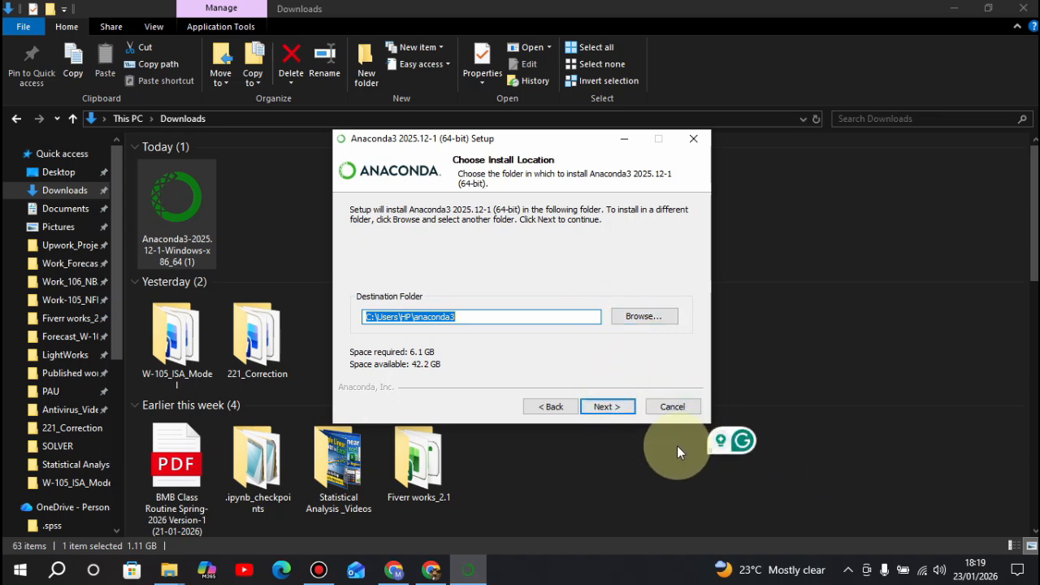
pyautogui.click(605, 410)
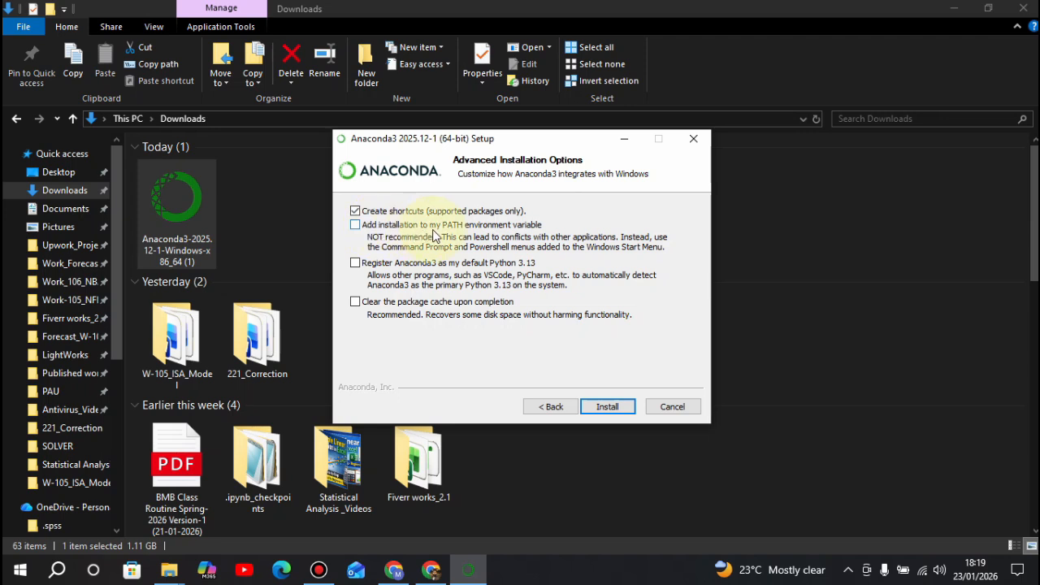
# - Enable adding Anaconda3 to the PATH variable, registering it as default Python 3.13, and clearing the package cache upon completion
pyautogui.click(356, 225)
pyautogui.click(355, 263)
pyautogui.click(358, 302)
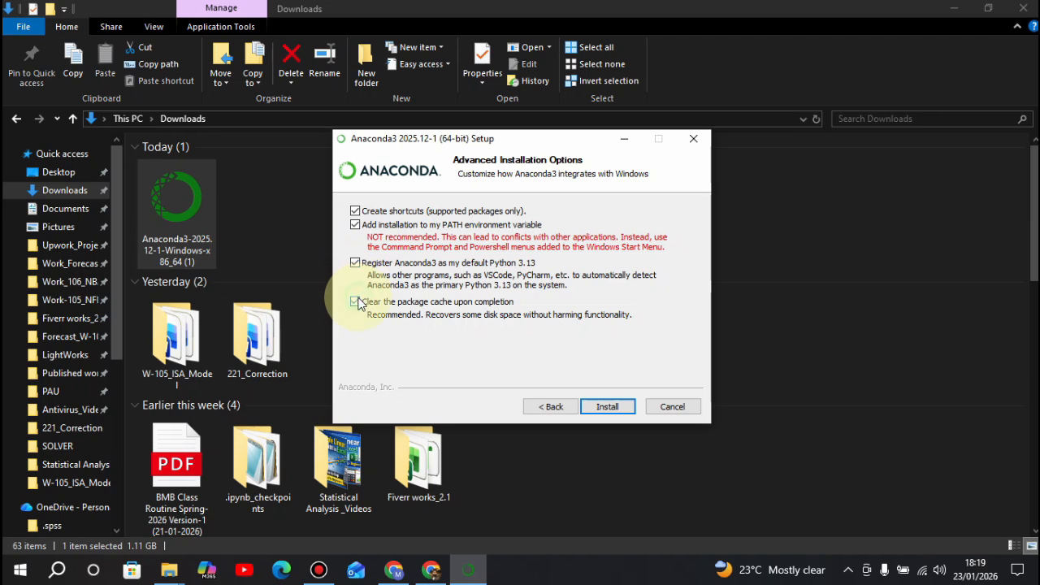
# - Turn off adding the installation to PATH, and complete the Anaconda3 setup with Launch Anaconda Navigator and Welcome to Anaconda enabled
pyautogui.click(357, 226)
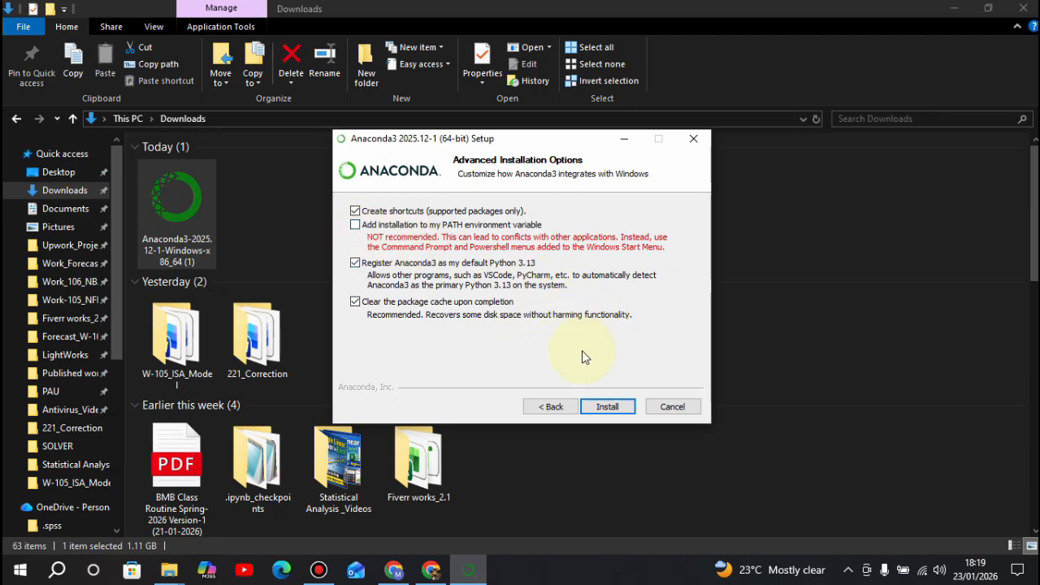
pyautogui.click(606, 410)
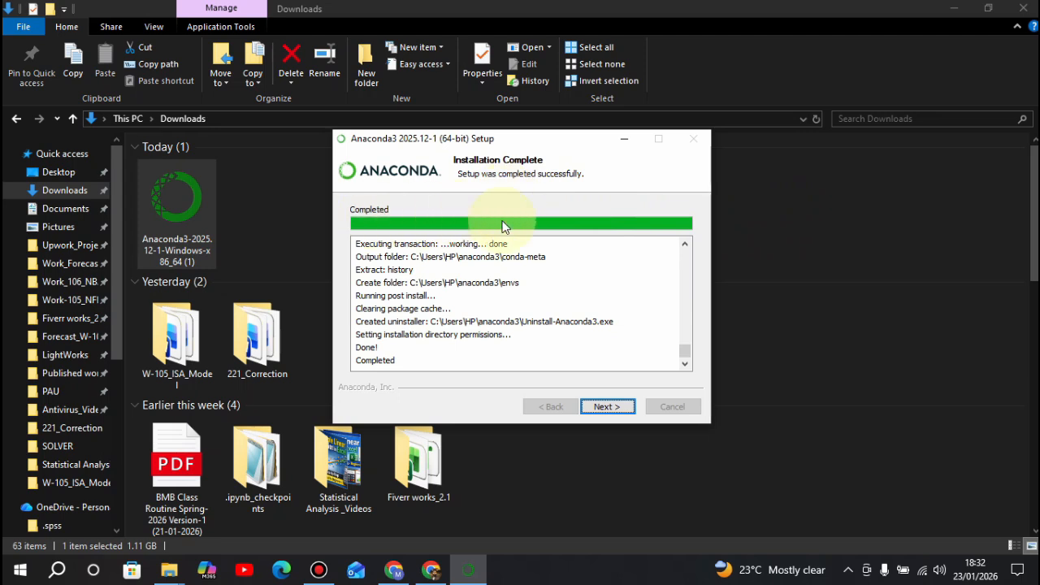
pyautogui.click(599, 409)
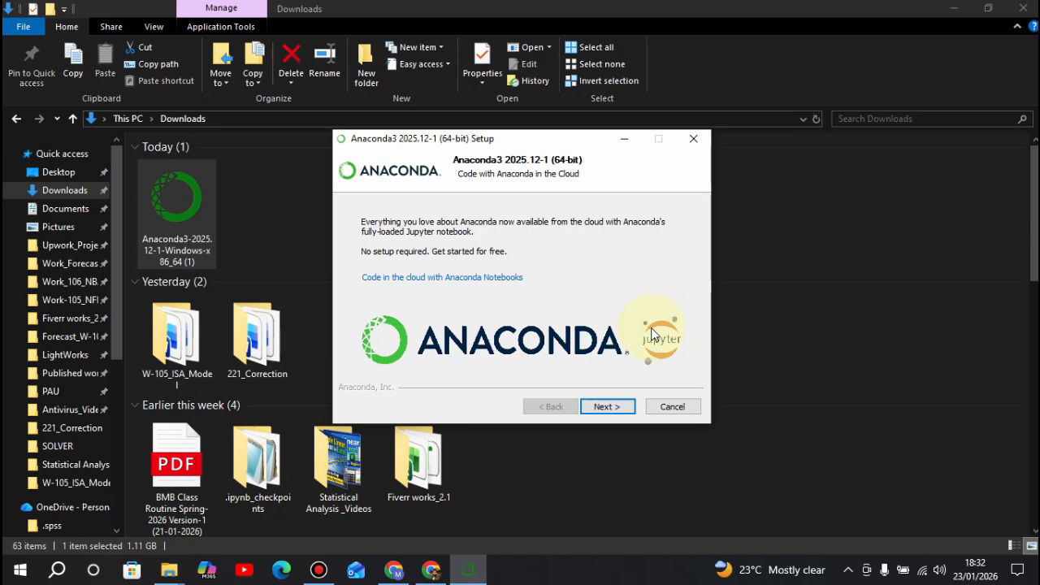
pyautogui.click(605, 406)
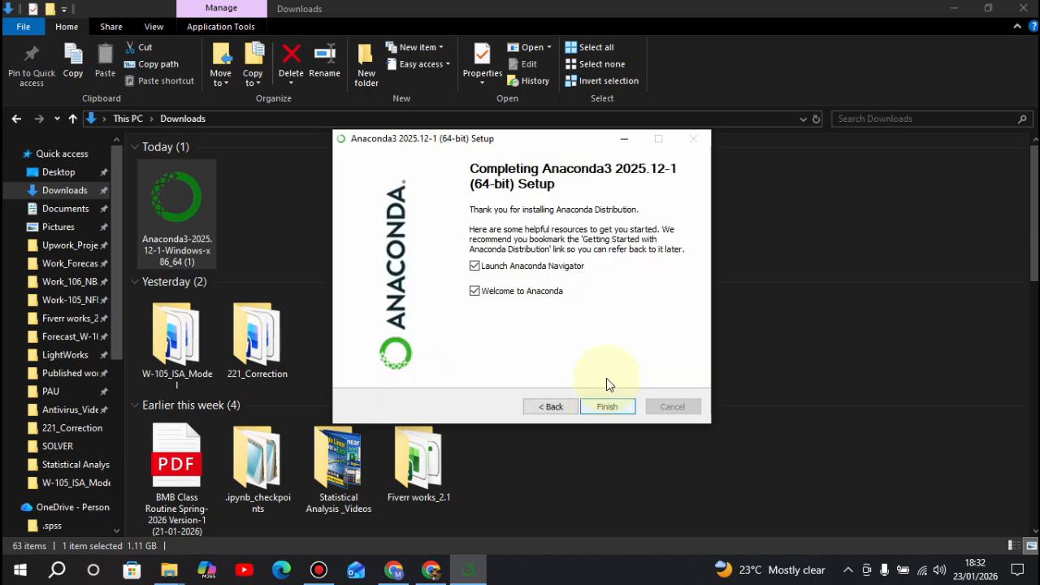
pyautogui.click(604, 411)
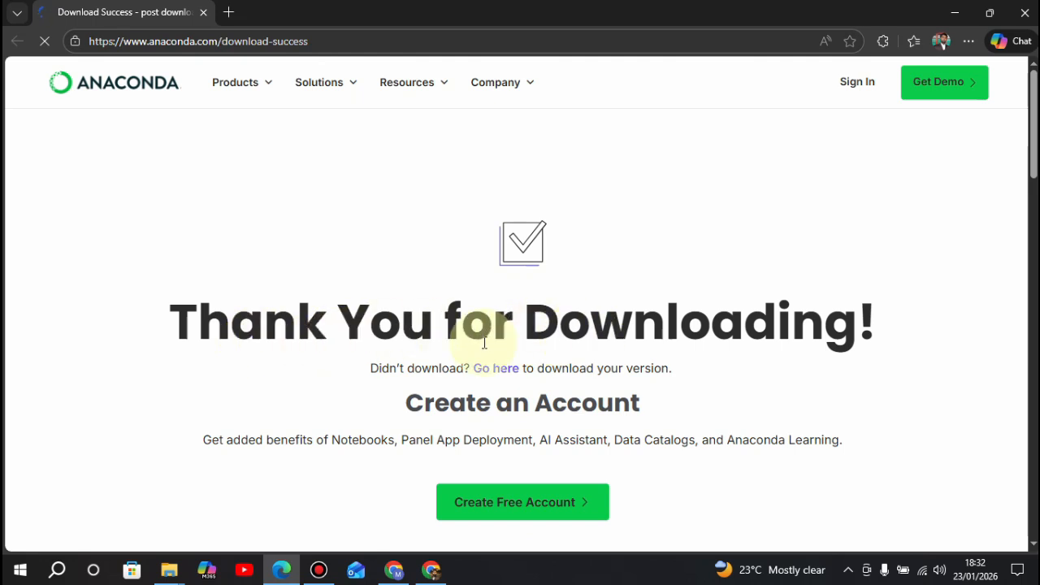
# - Minimize the open browser and Downloads windows, and start Anaconda Navigator from the Windows search, dismissing its sign-in prompt
pyautogui.click(955, 15)
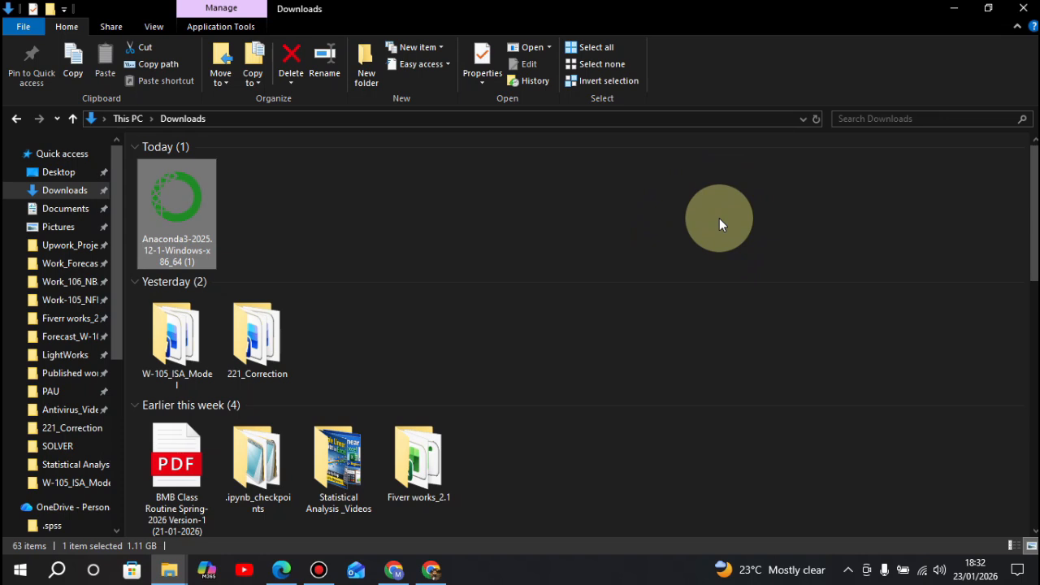
pyautogui.click(961, 8)
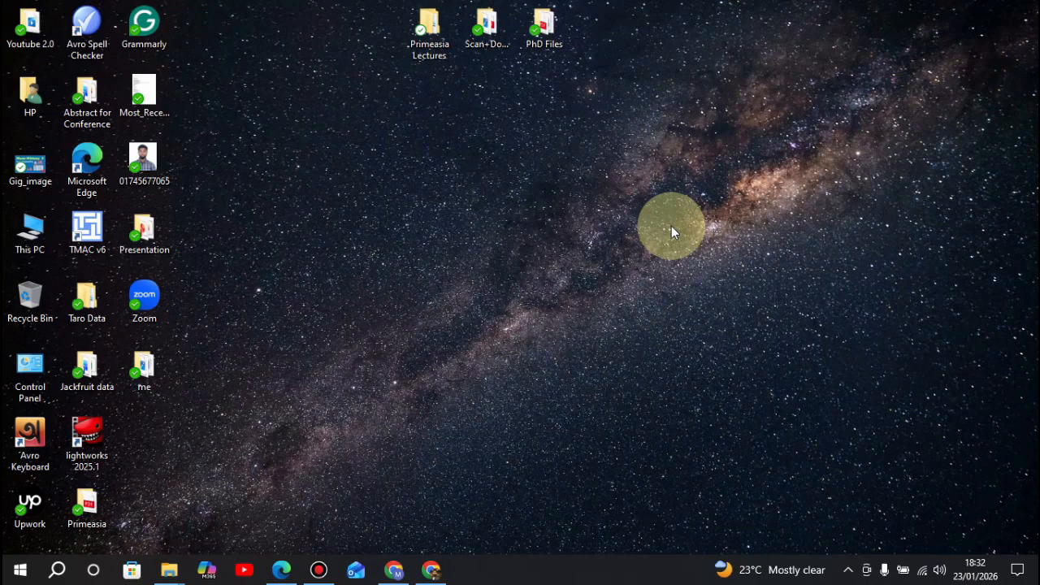
pyautogui.click(58, 571)
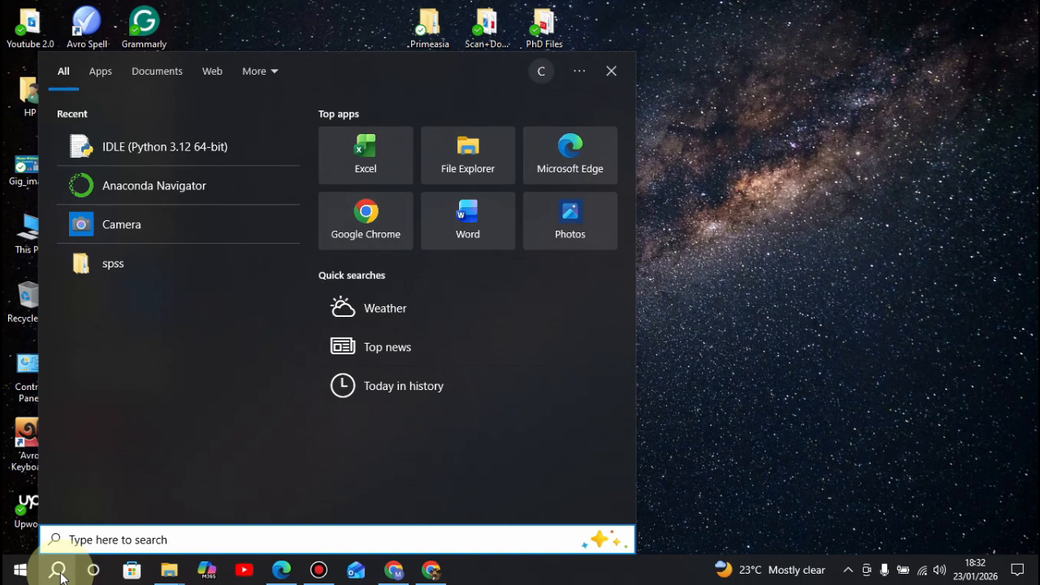
pyautogui.click(171, 198)
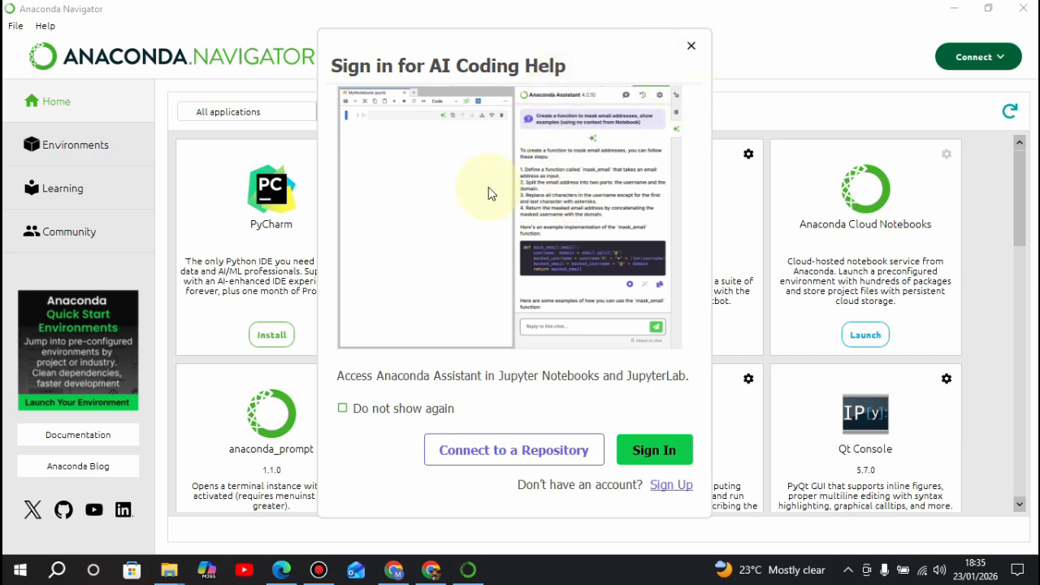
pyautogui.press('Escape')
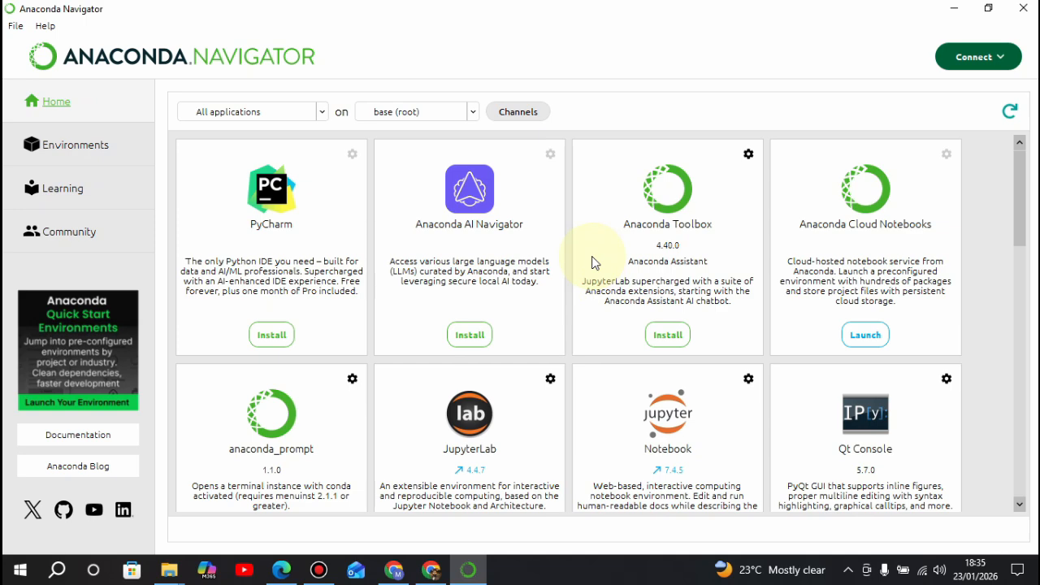
# - Browse the applications available on base (root) and launch Jupyter Notebook
pyautogui.scroll(-8, 593, 262)
pyautogui.scroll(8, 689, 316)
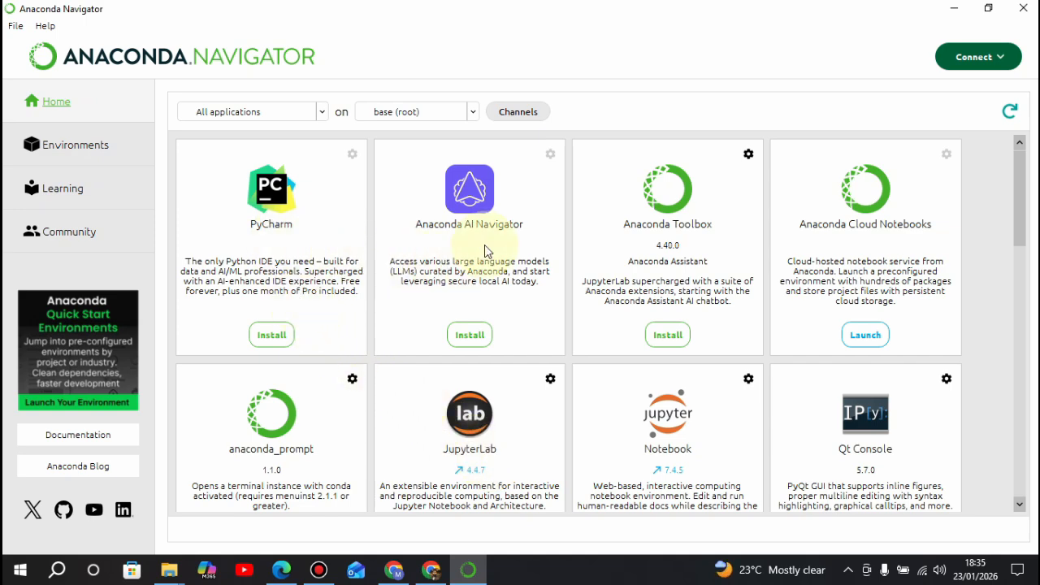
pyautogui.scroll(-15, 526, 278)
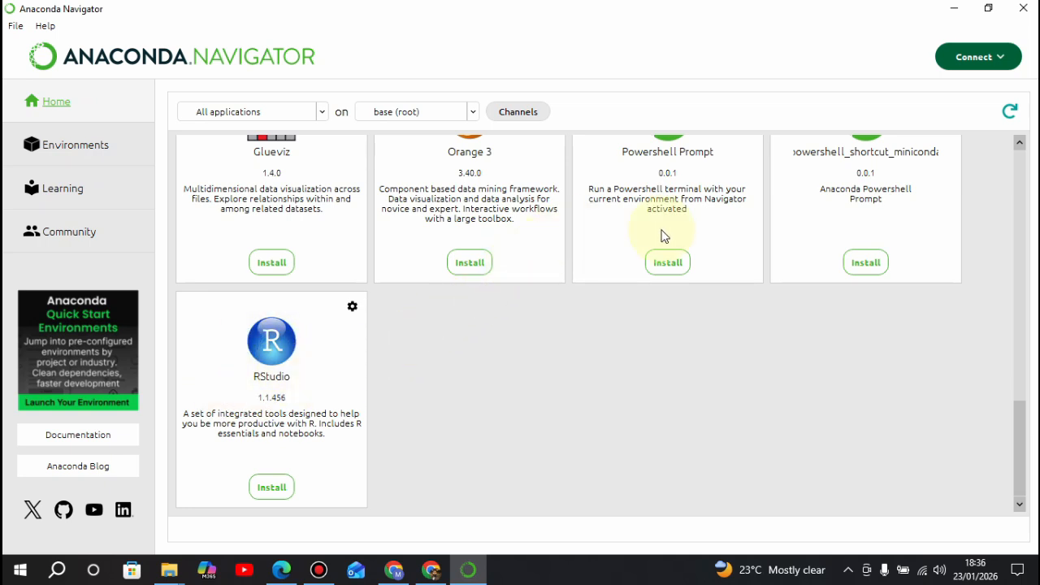
pyautogui.scroll(5, 662, 236)
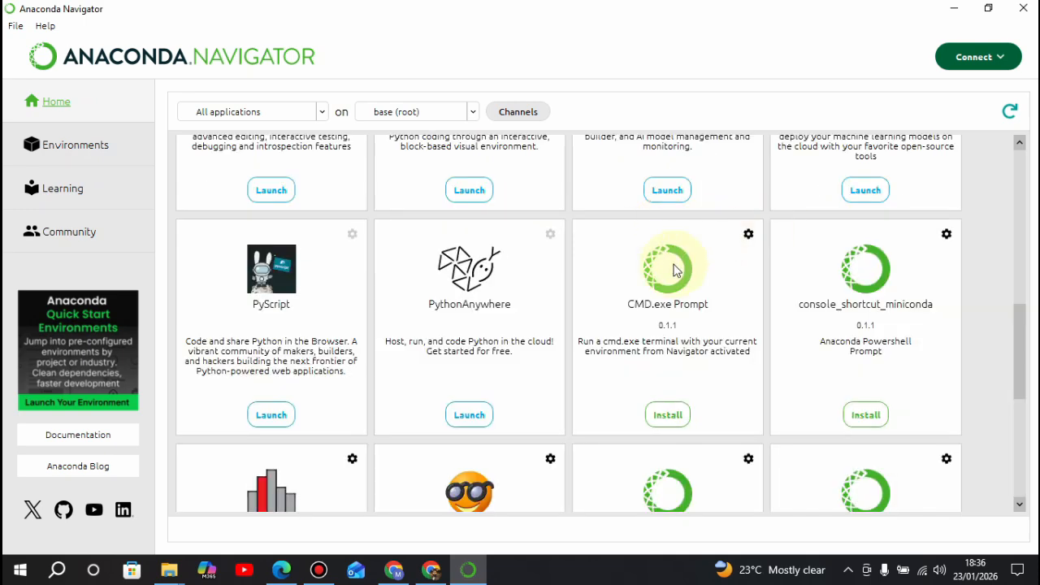
pyautogui.scroll(5, 670, 296)
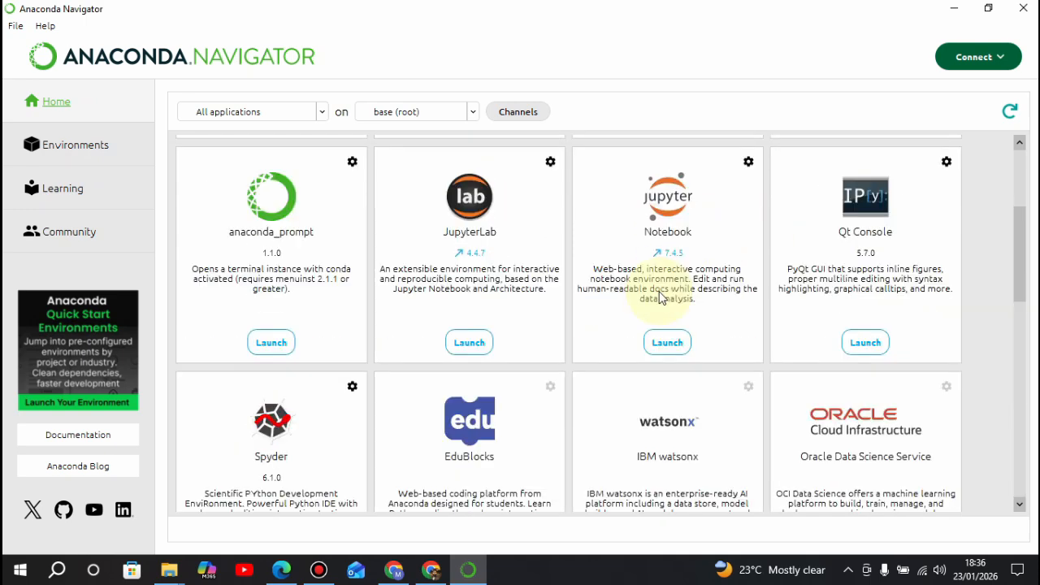
pyautogui.click(673, 343)
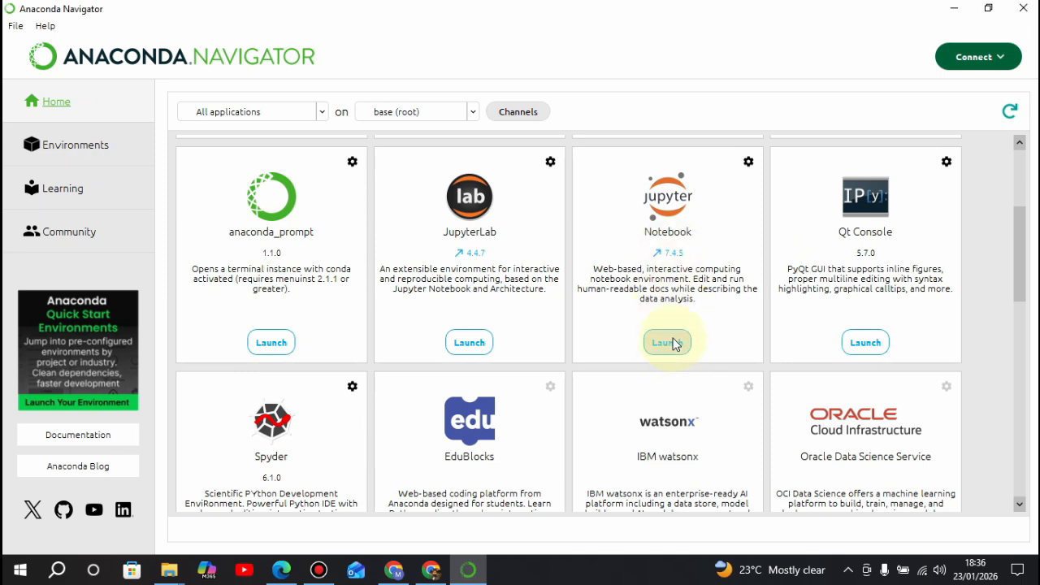
pyautogui.click(673, 344)
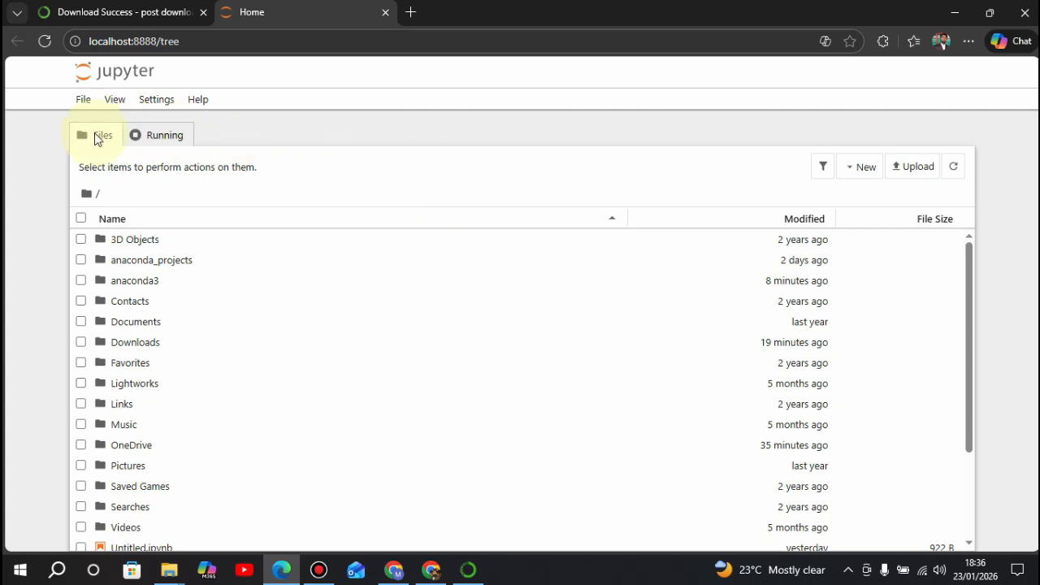
# - Create a new Python 3 (ipykernel) notebook inside the Downloads folder
pyautogui.doubleClick(143, 348)
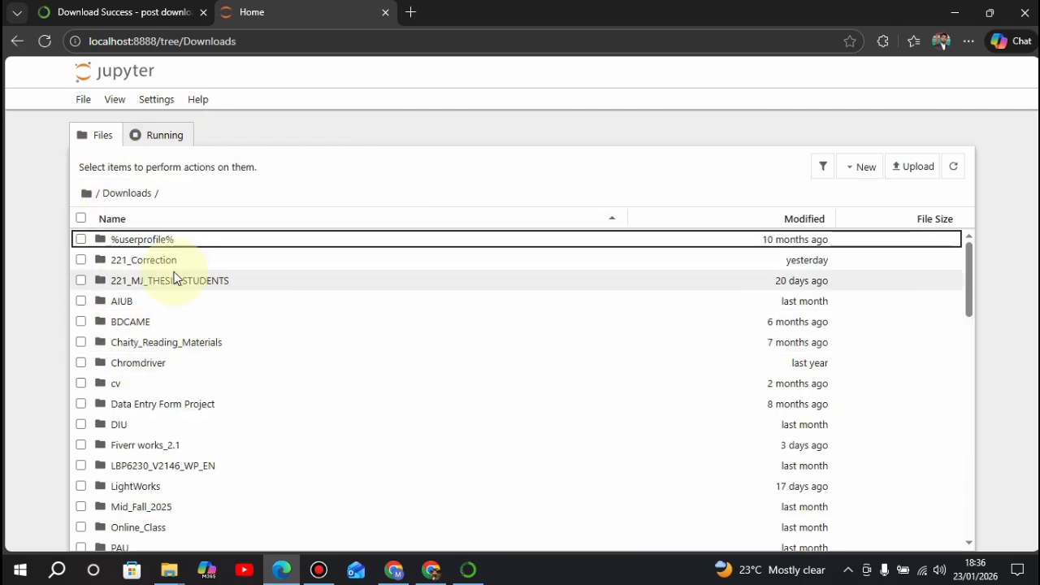
pyautogui.scroll(-3, 251, 317)
pyautogui.scroll(3, 242, 329)
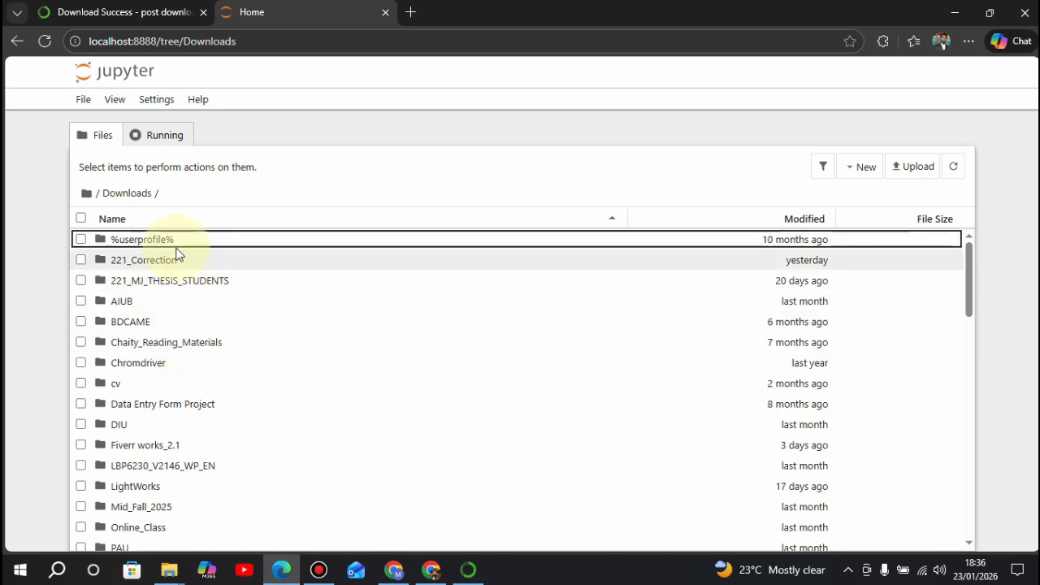
pyautogui.click(858, 174)
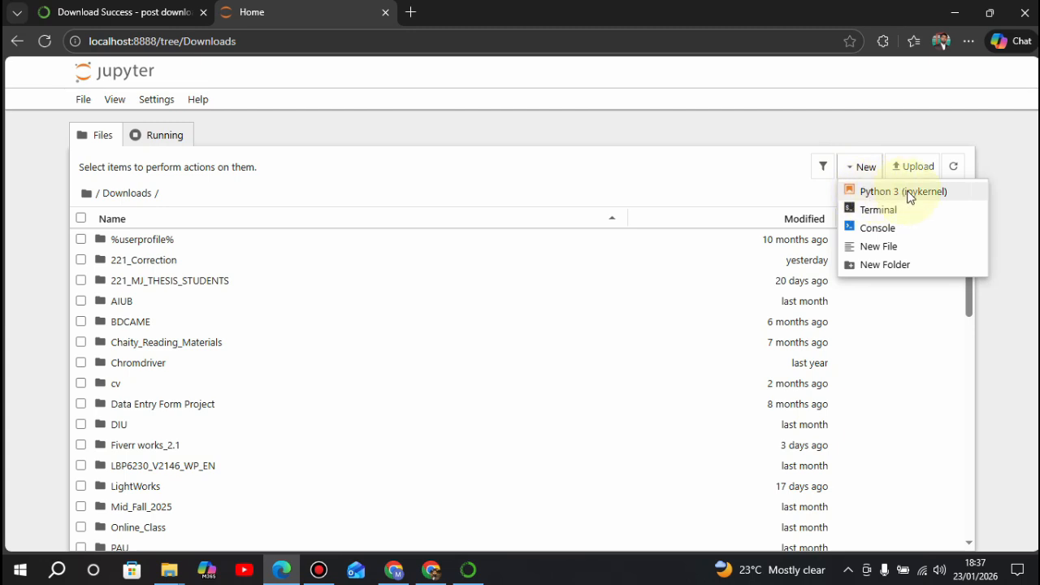
pyautogui.click(881, 195)
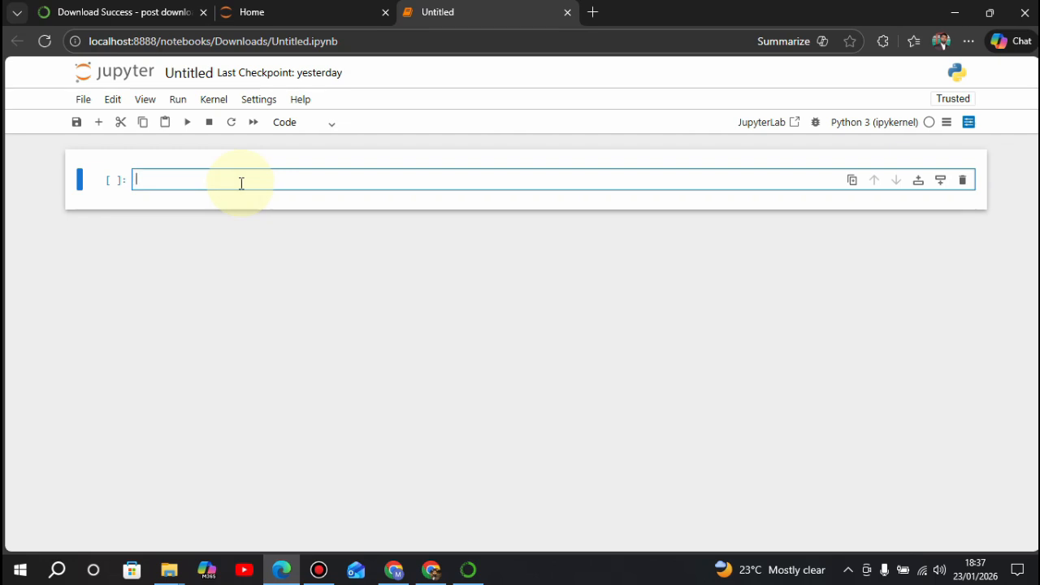
# - Enter print("this is my first python code") in the notebook's first cell and run it
pyautogui.write('p')
pyautogui.write('rint')
pyautogui.write('(')
pyautogui.write("'")
pyautogui.write('this is my')
pyautogui.write(' first')
pyautogui.write(' python co')
pyautogui.write('de')
pyautogui.write('"')
pyautogui.write(')')
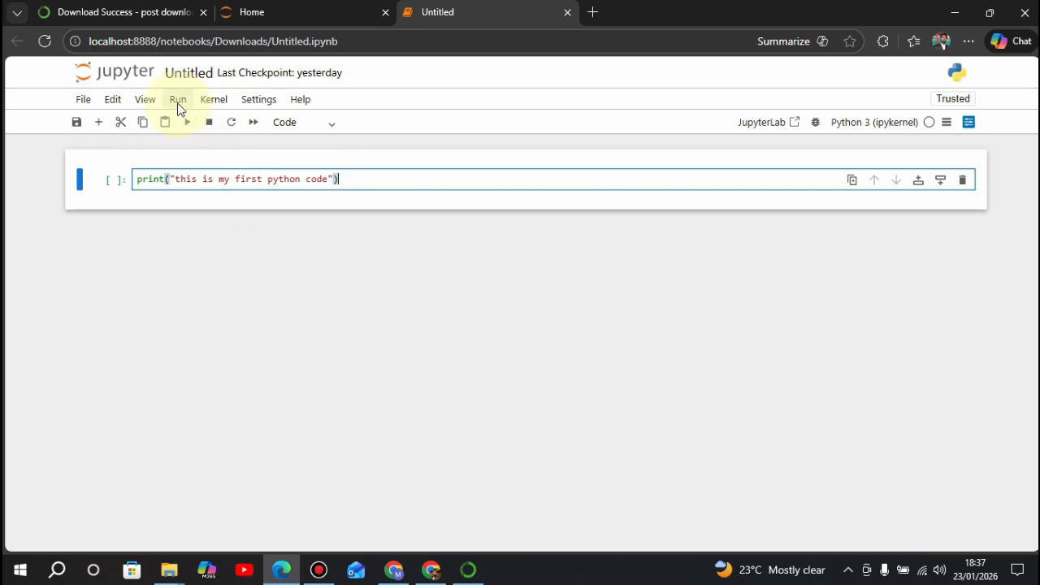
pyautogui.click(188, 124)
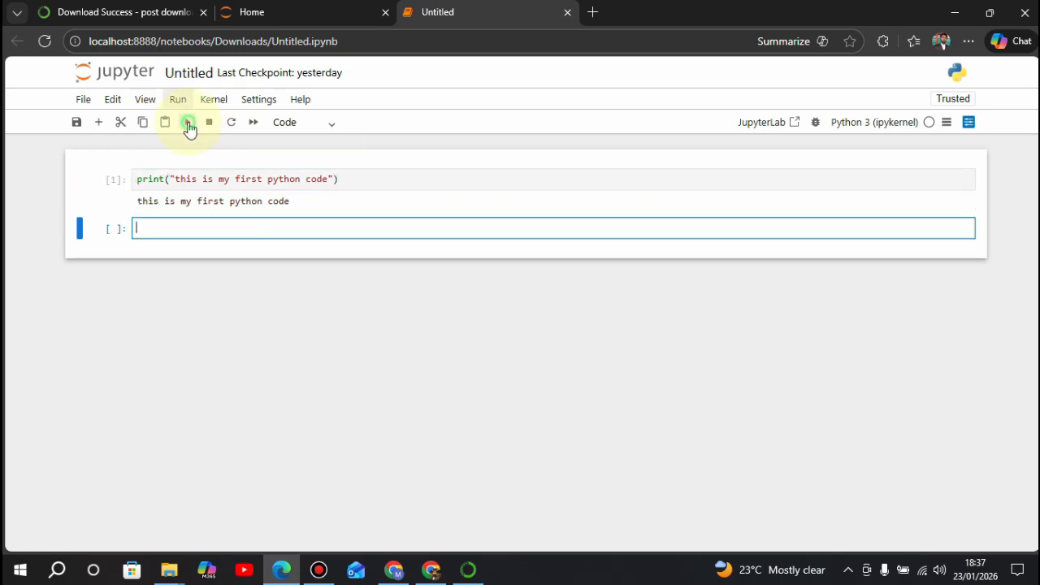